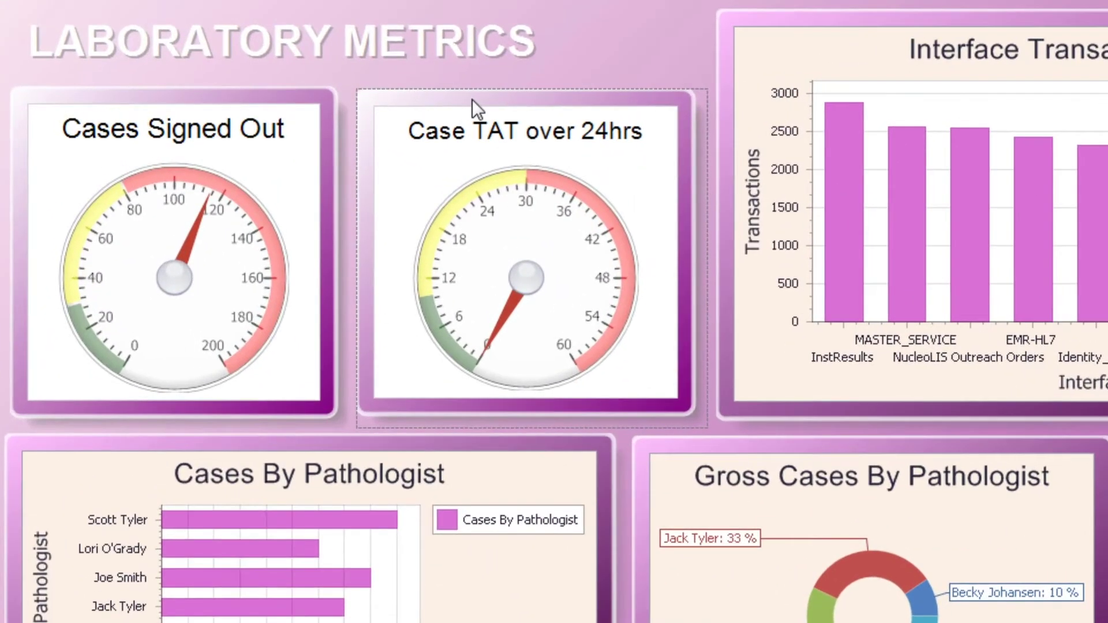
Step: Reposition and resize the Case TAT over 24hrs gauge so it lines up with the Cases Signed Out gauge
mouse_move(472, 99)
mouse_down()
mouse_move(502, 134)
mouse_move(164, 334)
mouse_move(574, 168)
mouse_move(476, 120)
mouse_move(465, 95)
mouse_move(478, 101)
mouse_up()
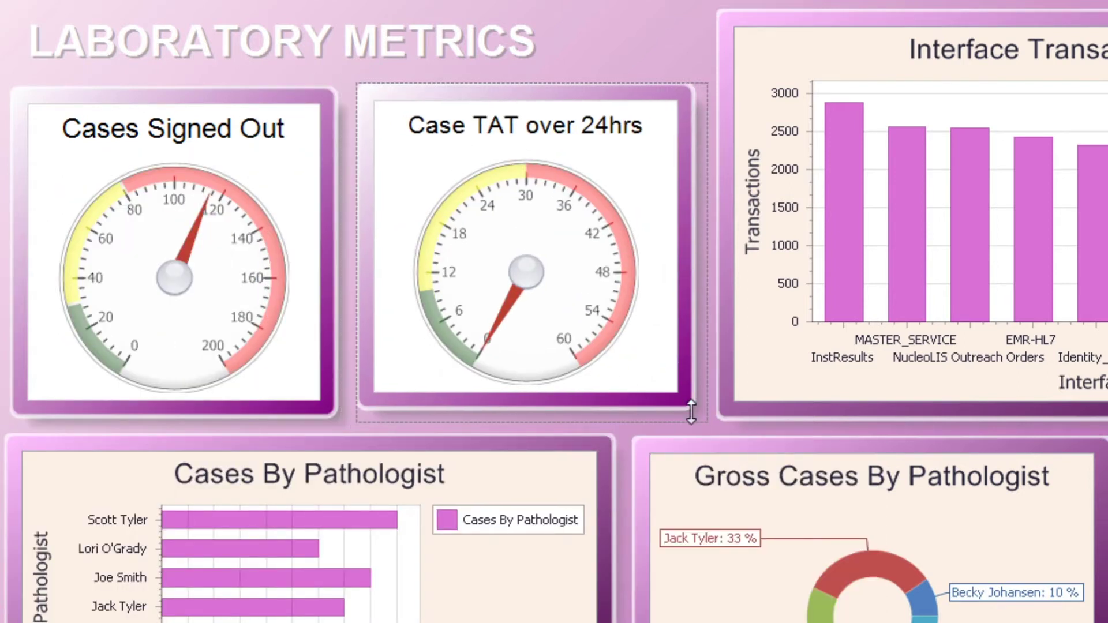
mouse_move(698, 416)
mouse_down()
mouse_move(894, 586)
mouse_move(676, 612)
mouse_move(683, 396)
mouse_move(697, 419)
mouse_up()
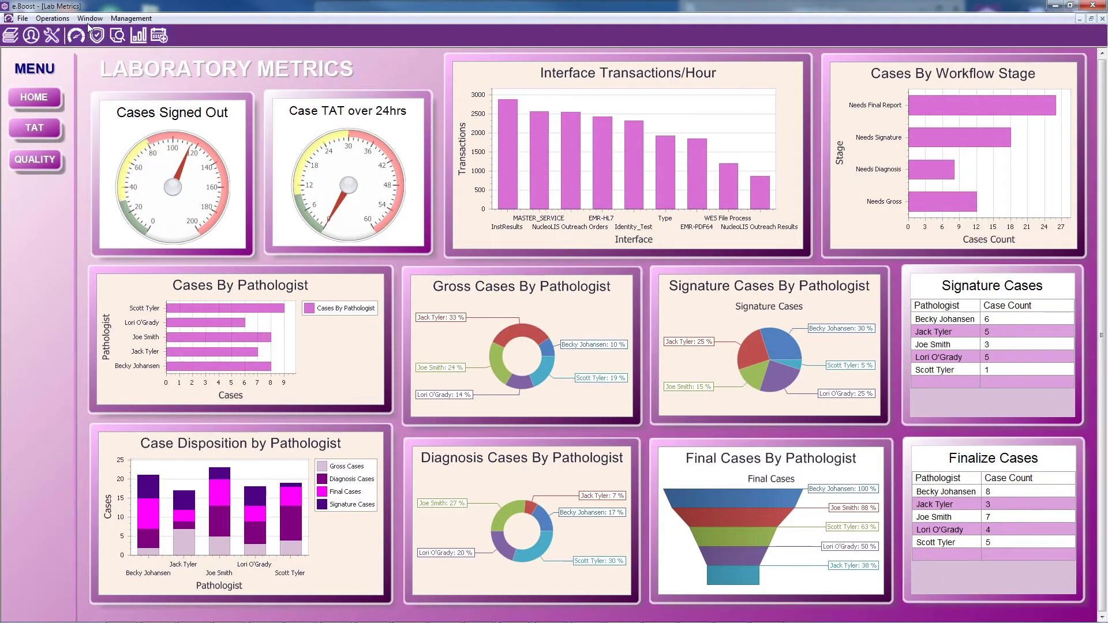
Step: Add a new canvas named p2 to the dashboard
click(36, 129)
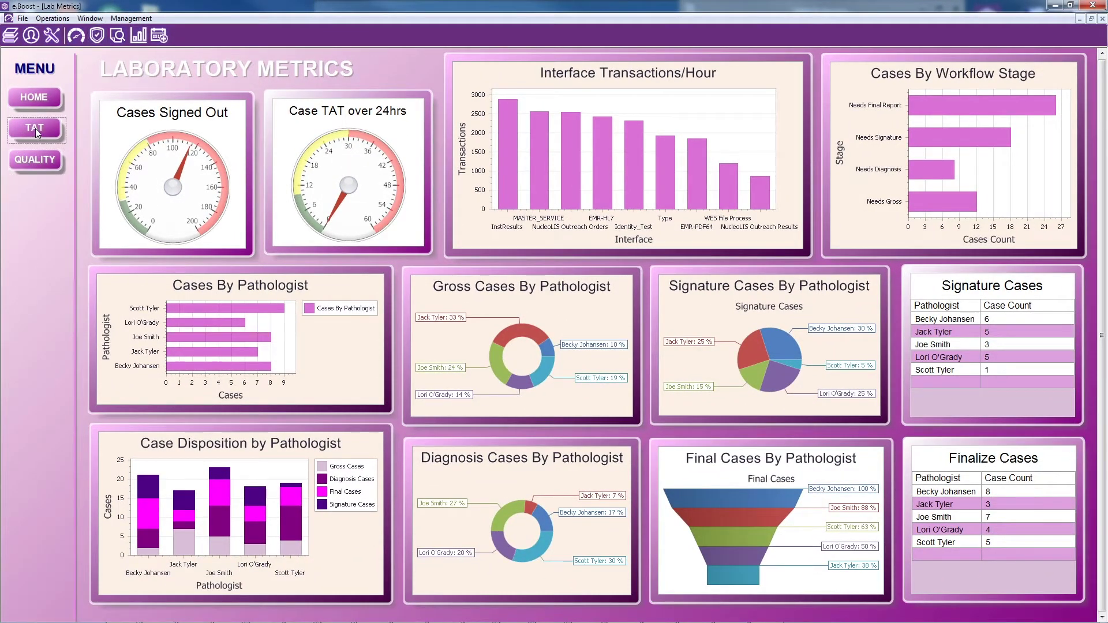
right_click(46, 206)
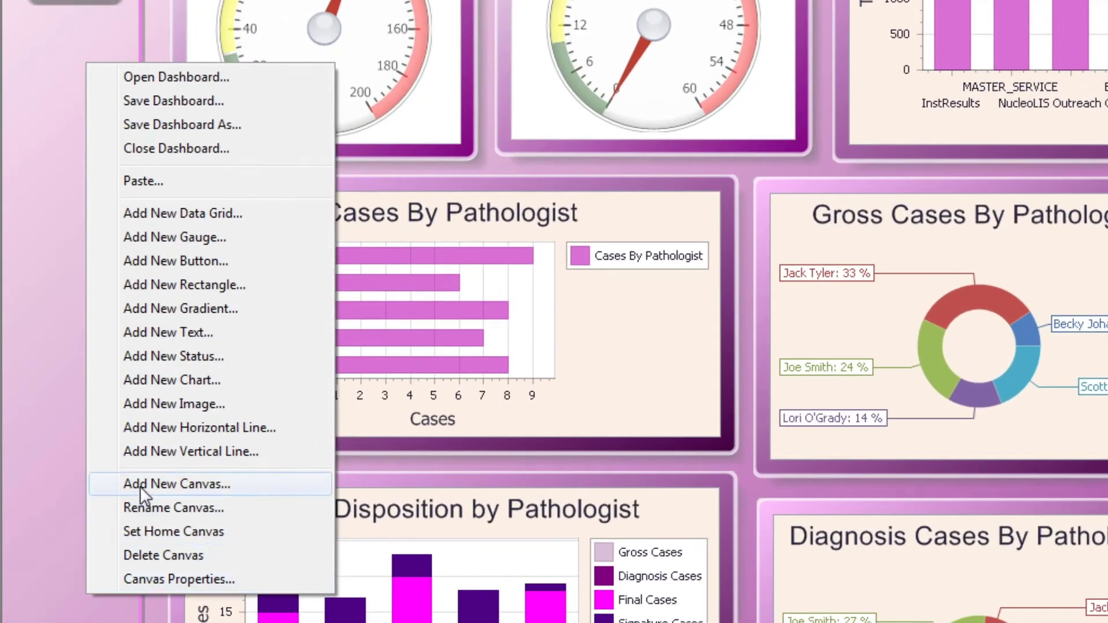
click(145, 485)
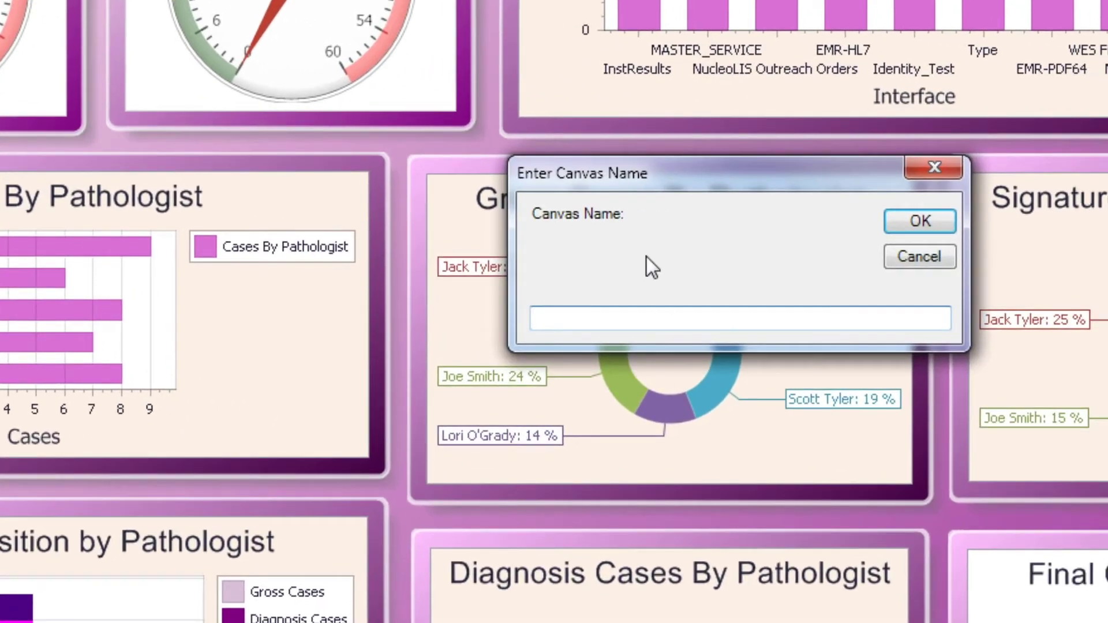
text(p2)
key(Return)
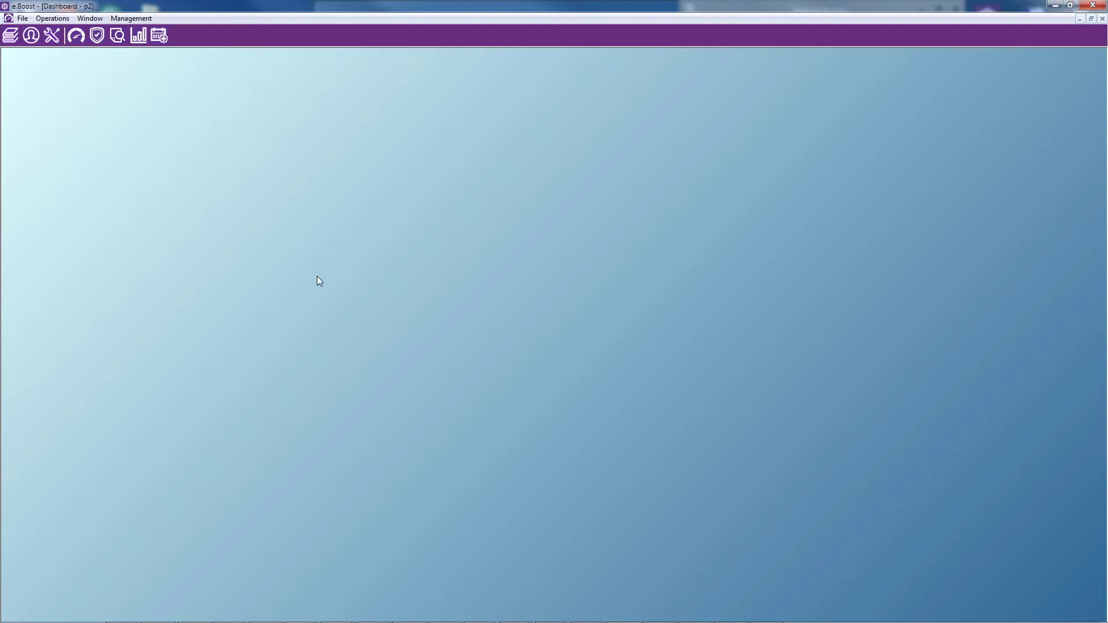
Step: Set the p2 canvas background gradient to begin with light pink (255, 192, 192) and end with red
right_click(324, 185)
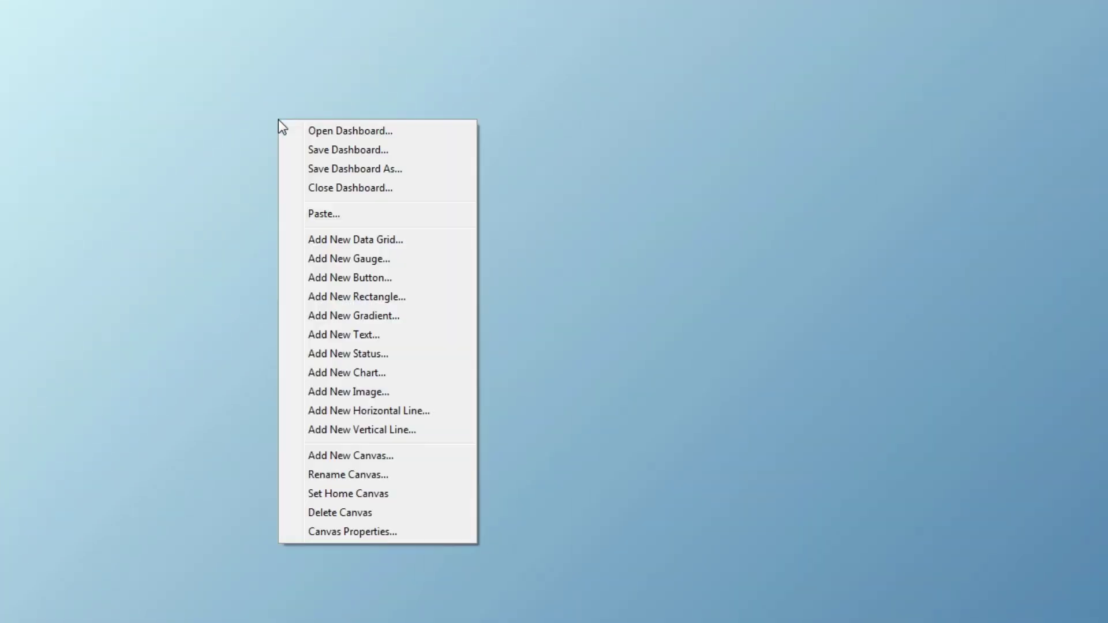
click(352, 532)
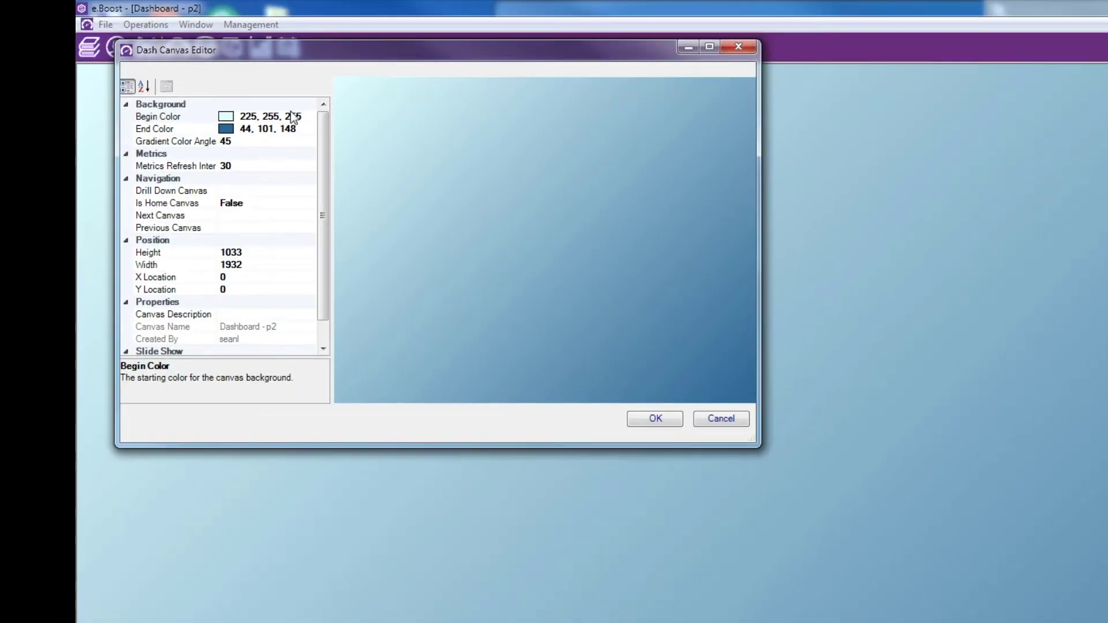
click(293, 118)
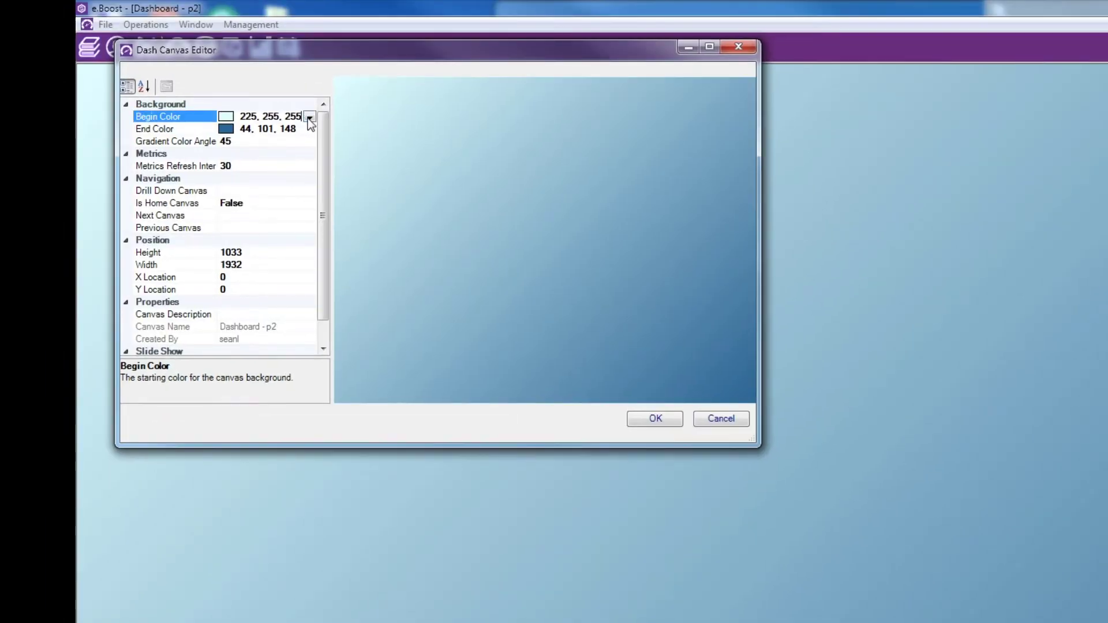
click(310, 118)
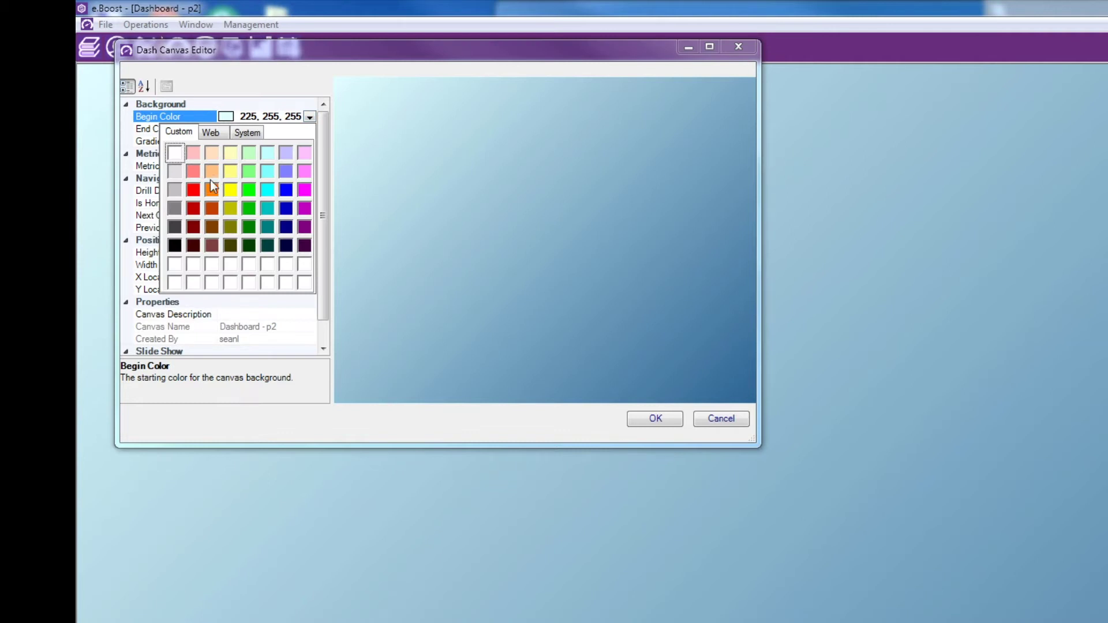
click(193, 154)
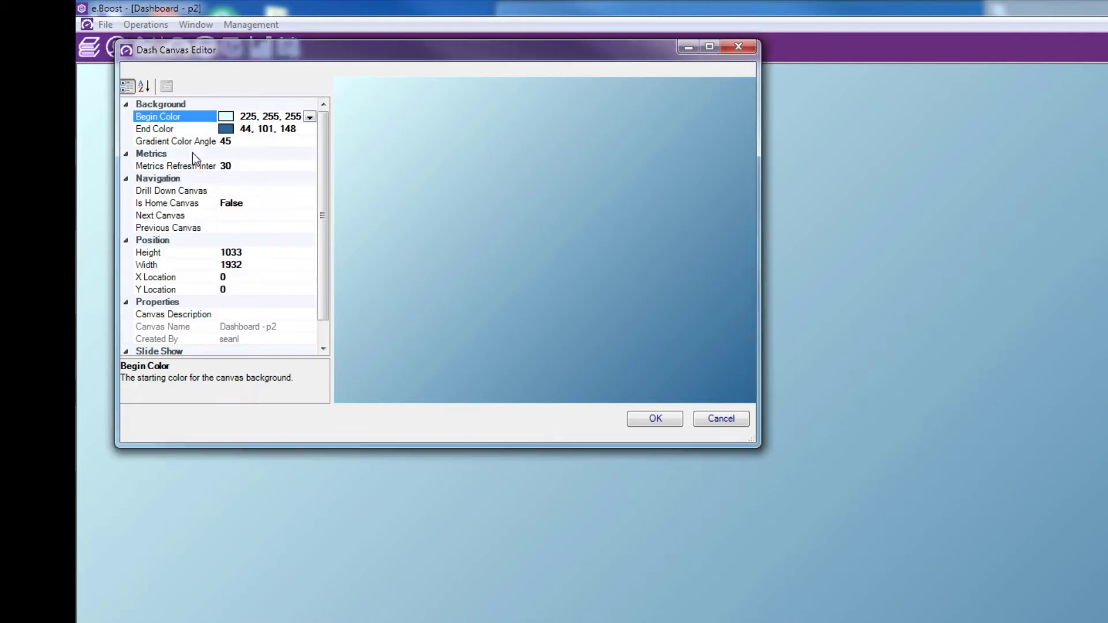
click(306, 129)
click(310, 129)
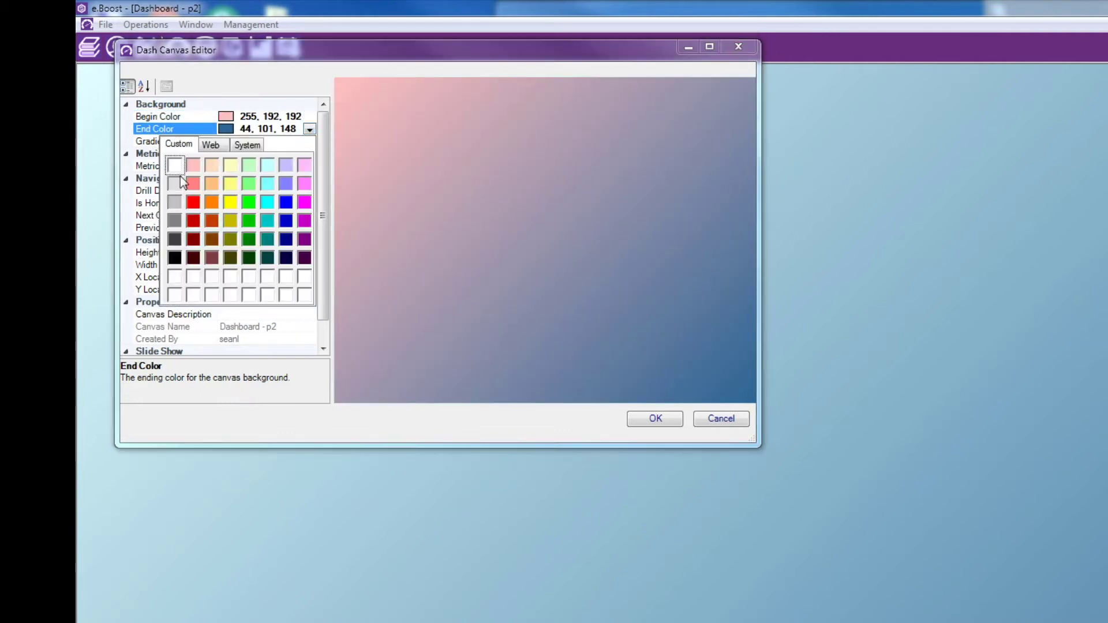
click(192, 203)
click(643, 420)
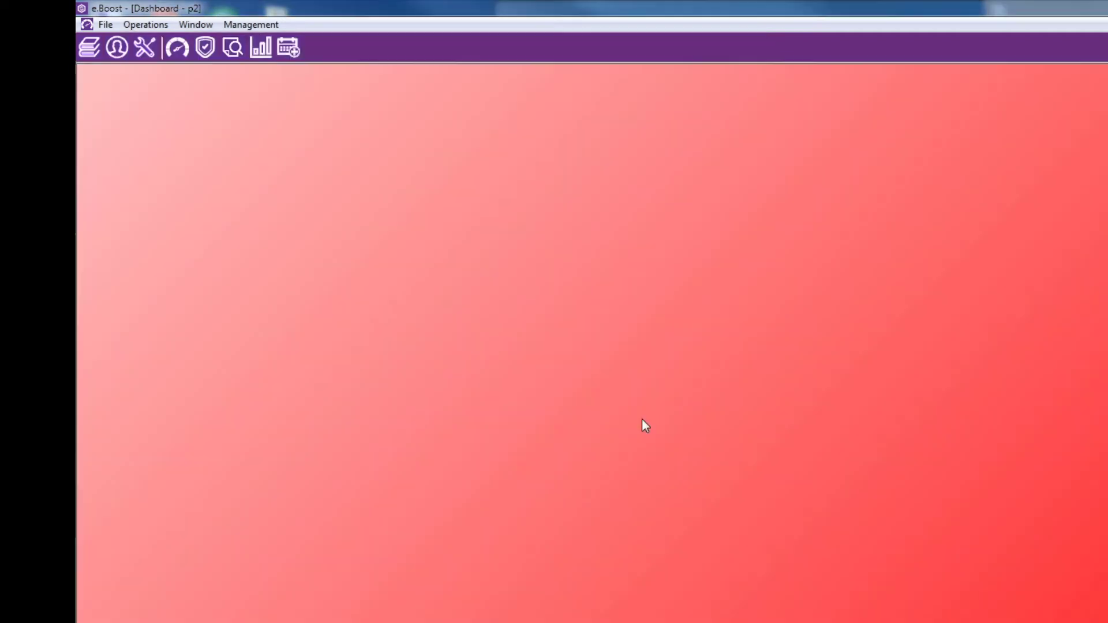
Step: Add a new text item to the canvas and move it near the canvas's upper-left corner
right_click(248, 217)
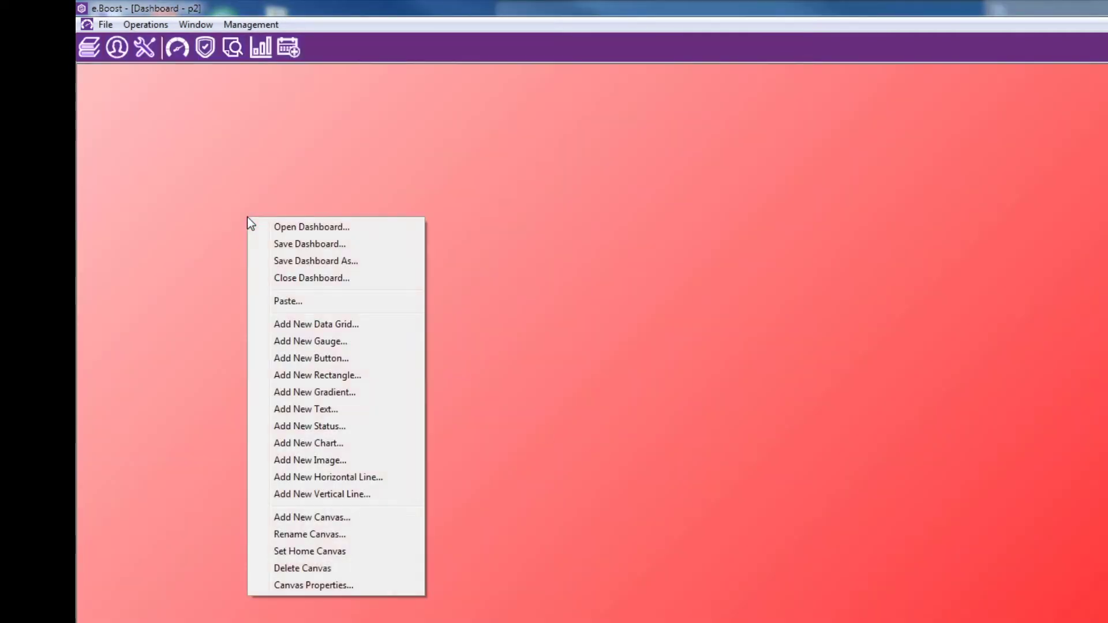
click(309, 409)
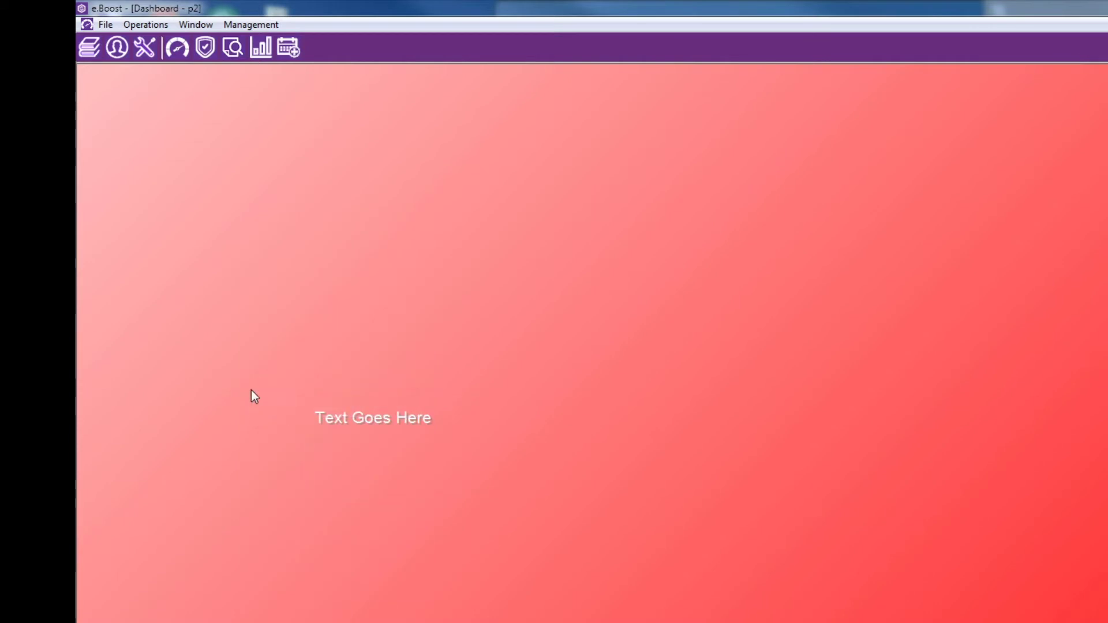
drag(375, 430, 238, 128)
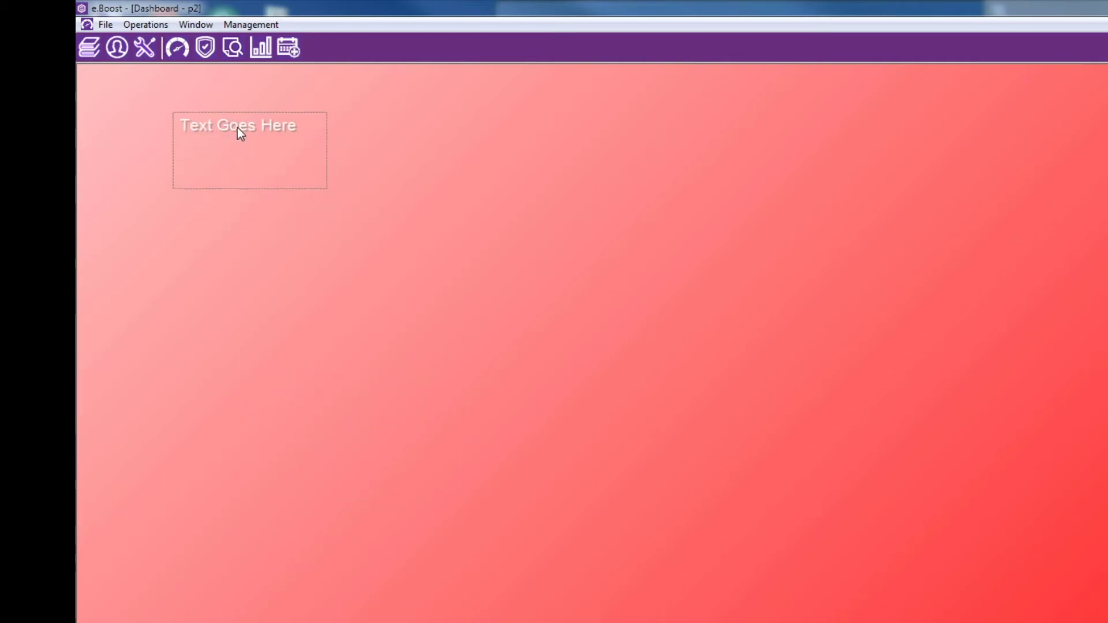
Step: Set the text item's displayed text to "Page 2"
right_click(238, 127)
click(269, 138)
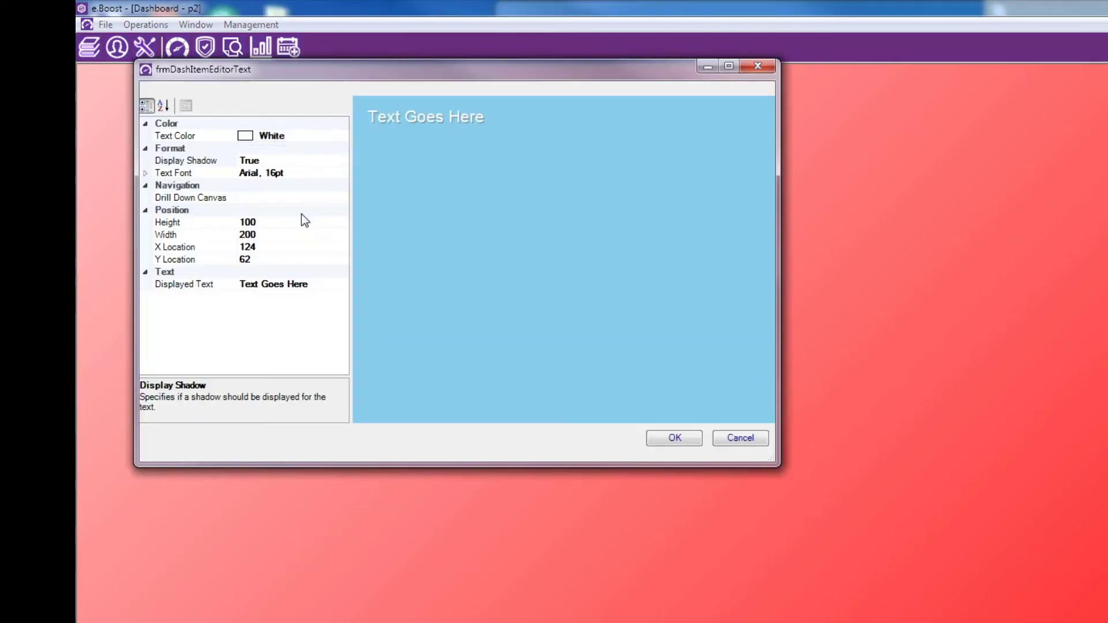
click(305, 289)
double_click(199, 285)
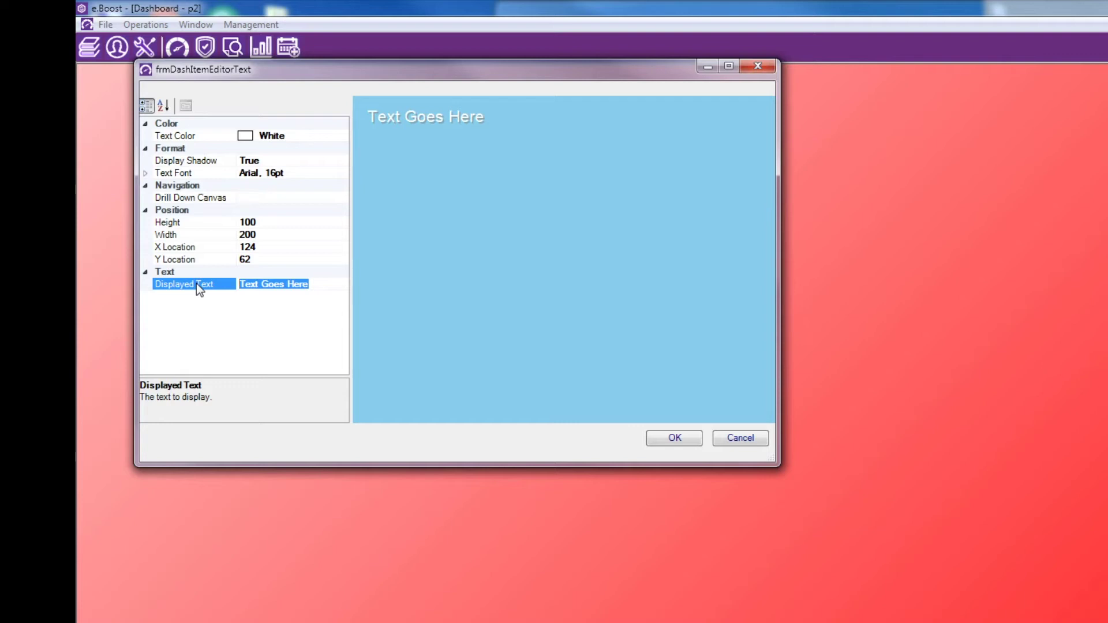
text(Page)
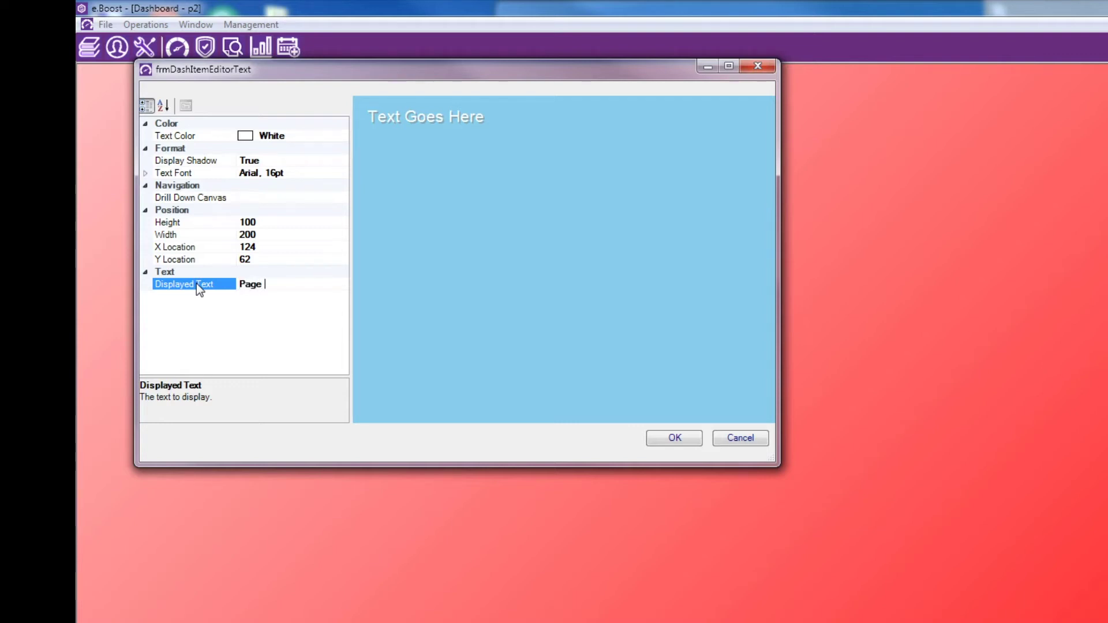
key(Return)
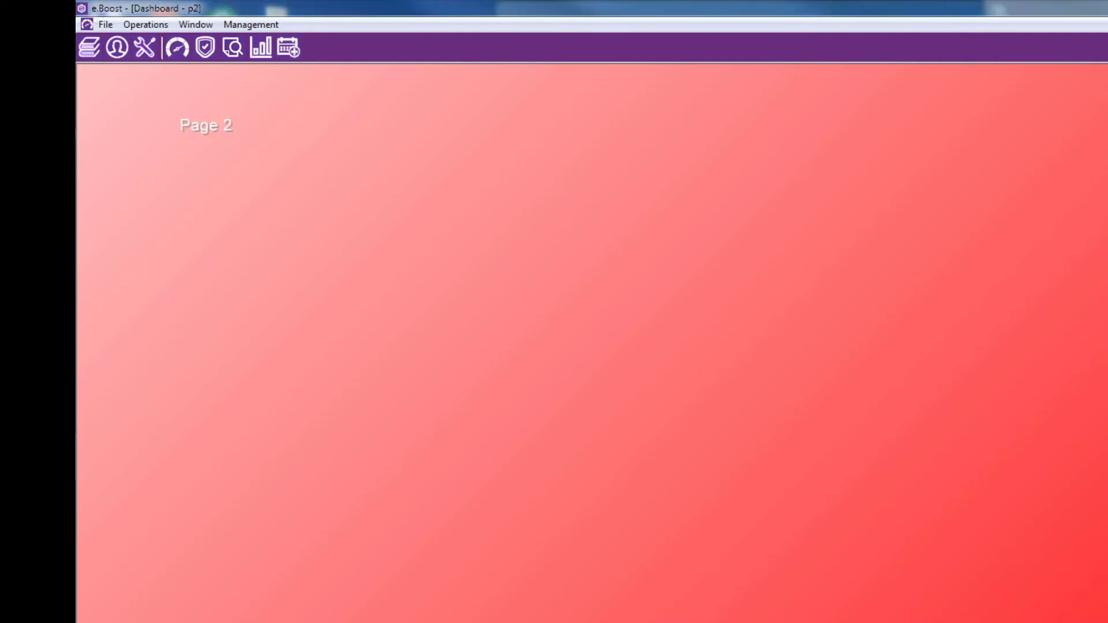
Step: Move the Page 2 text closer to the canvas's upper-left corner and shrink its bounding box
drag(198, 126, 144, 111)
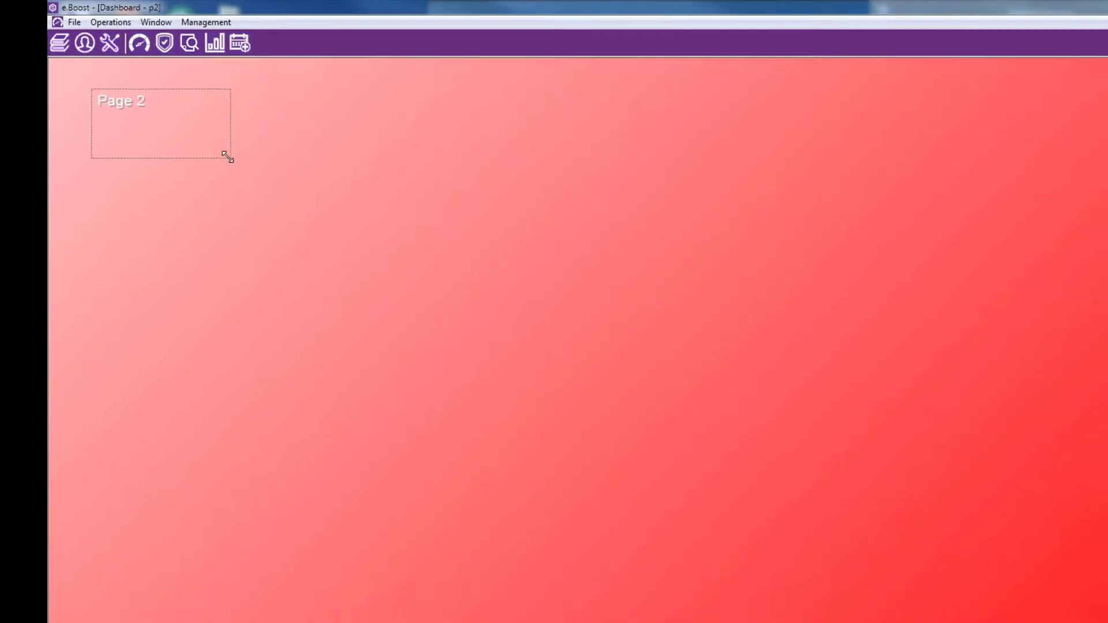
drag(276, 174, 218, 138)
drag(108, 104, 107, 99)
click(151, 157)
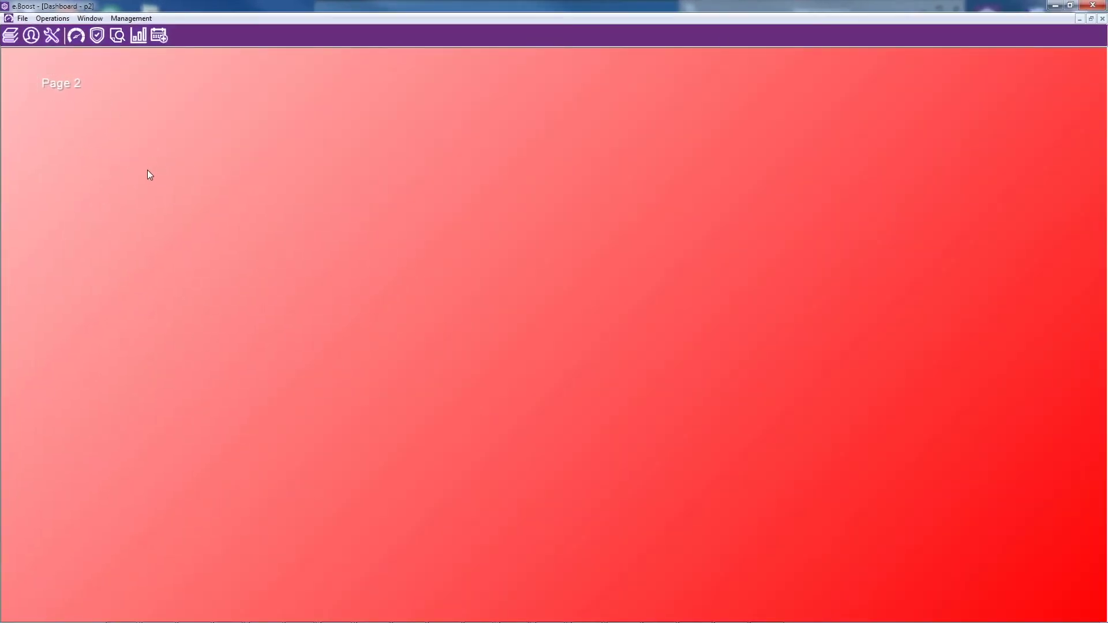
Step: Add a new gauge, place it below and to the right of the Page 2 text, and enlarge it to nearly double size
right_click(149, 156)
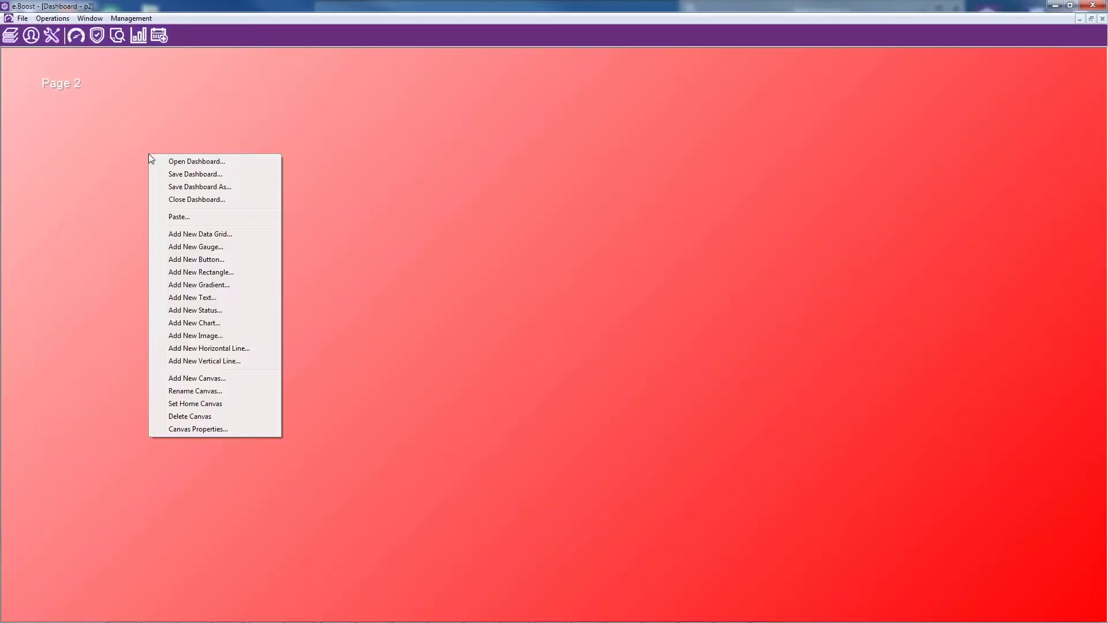
click(182, 250)
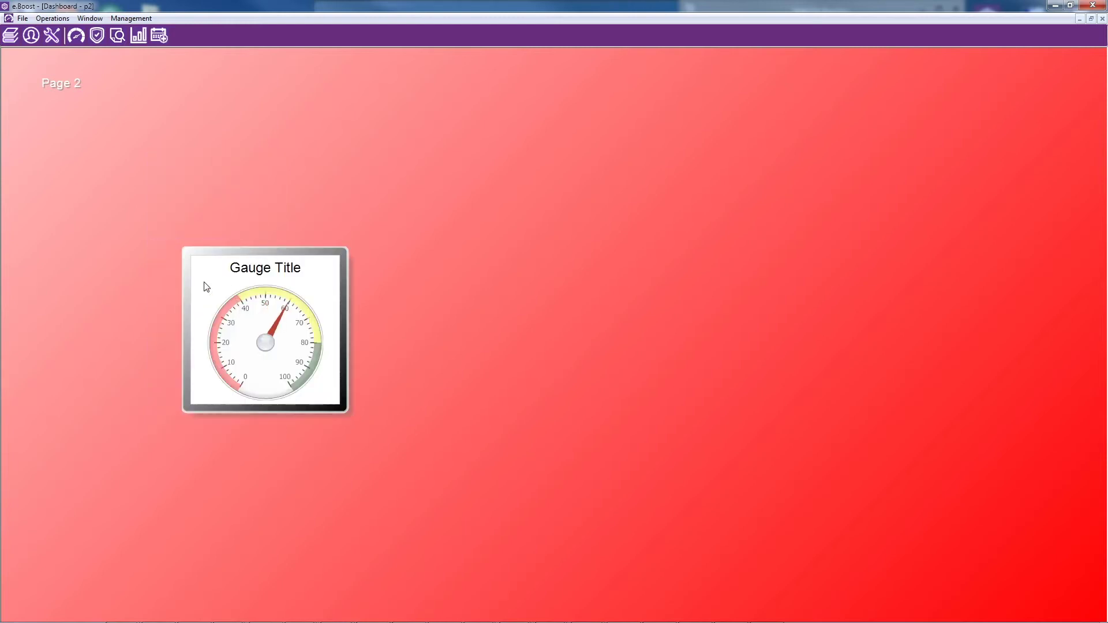
drag(210, 255, 217, 124)
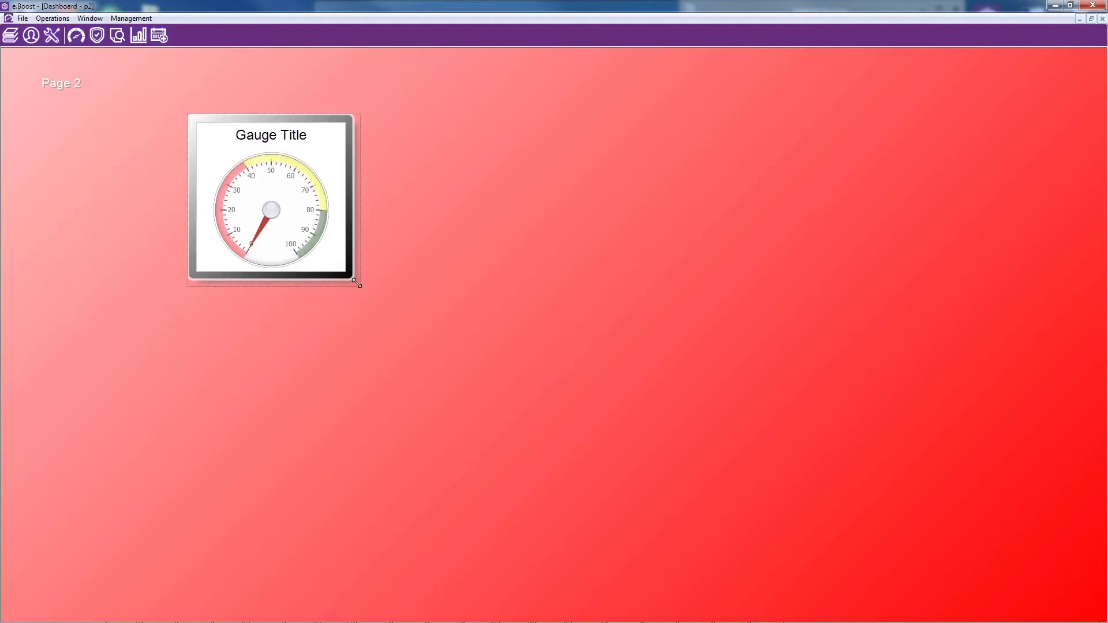
drag(361, 287, 492, 409)
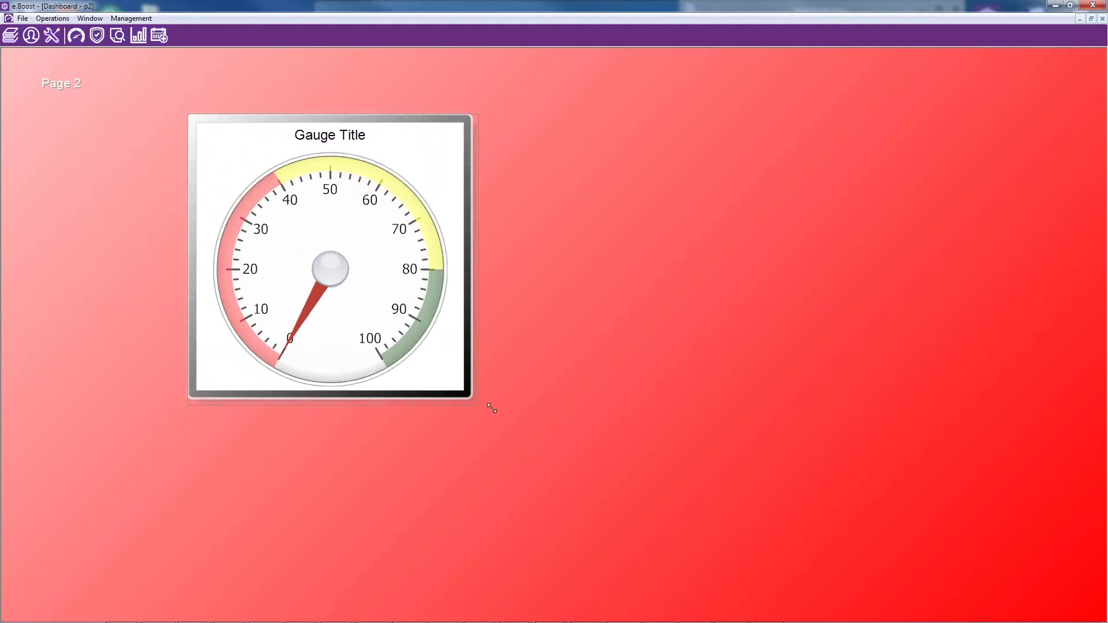
Step: Set the gauge's background gradient to begin with light pink (255, 192, 192) and end with Red
right_click(258, 122)
click(263, 125)
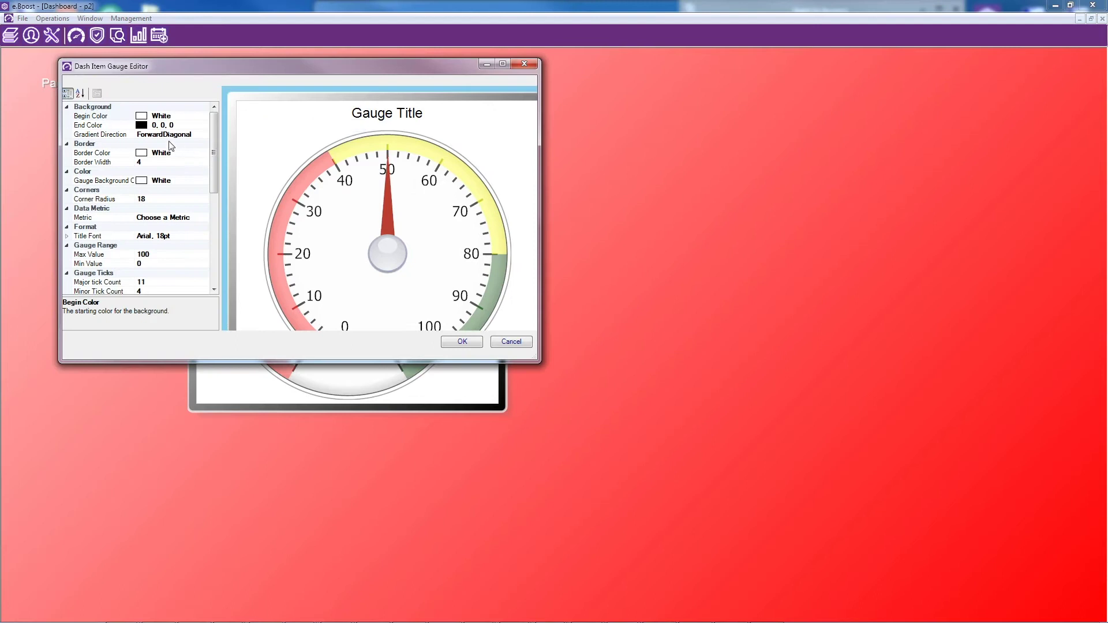
click(193, 116)
click(203, 117)
click(107, 128)
click(118, 143)
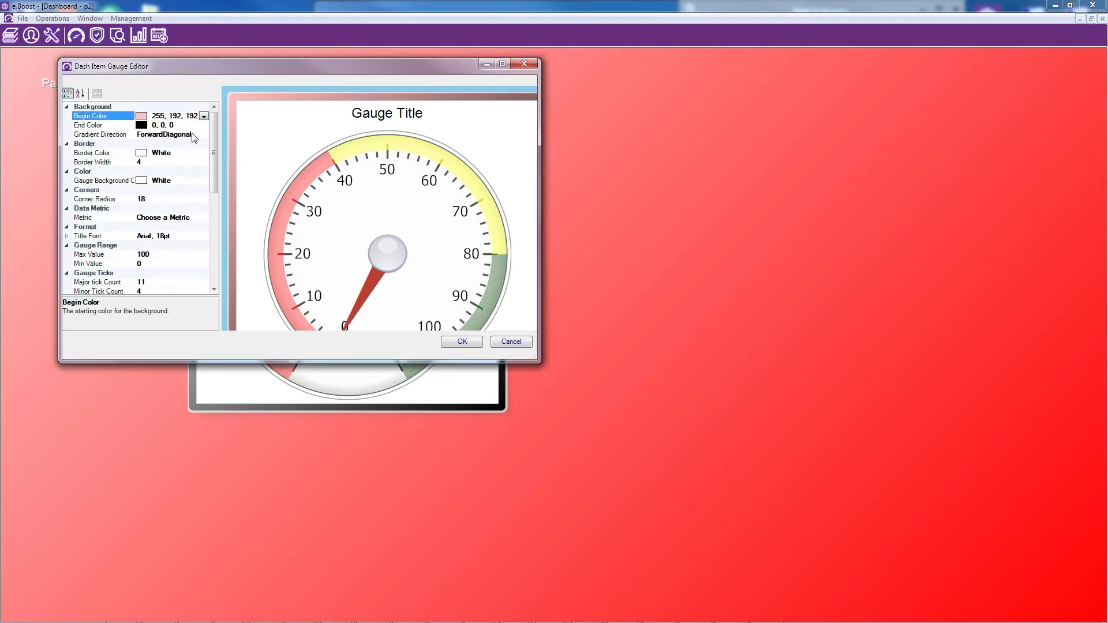
click(191, 127)
click(204, 125)
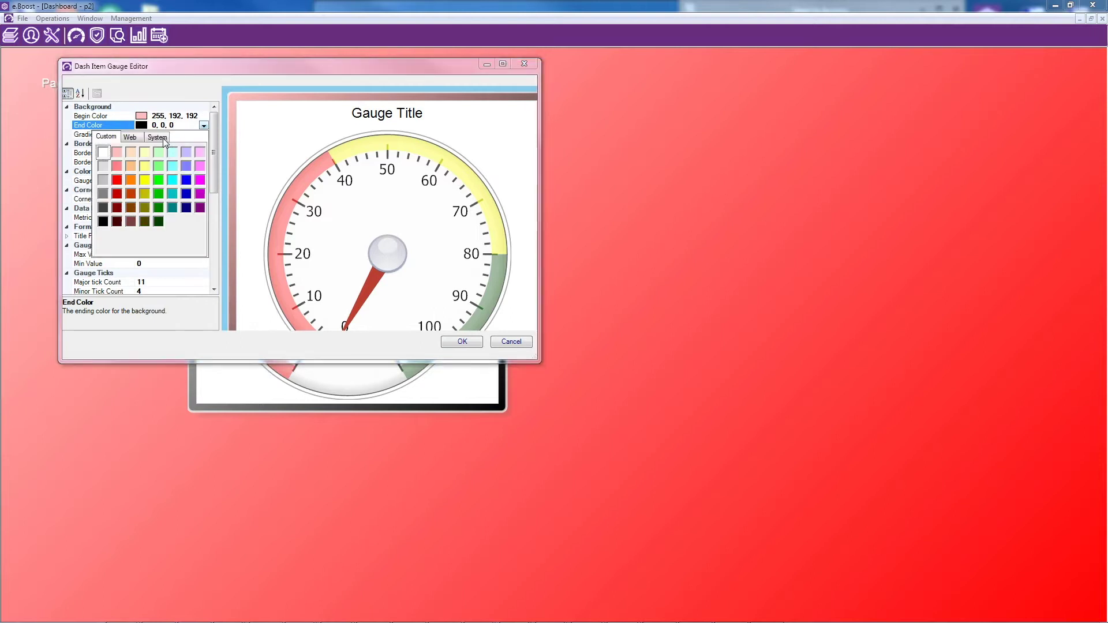
click(117, 193)
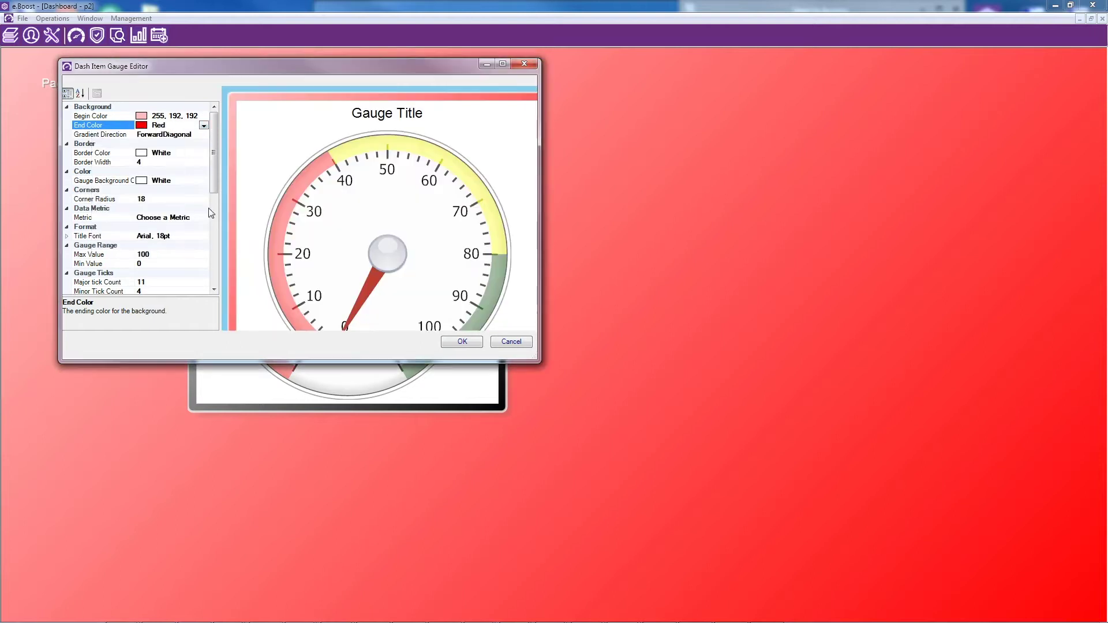
click(463, 341)
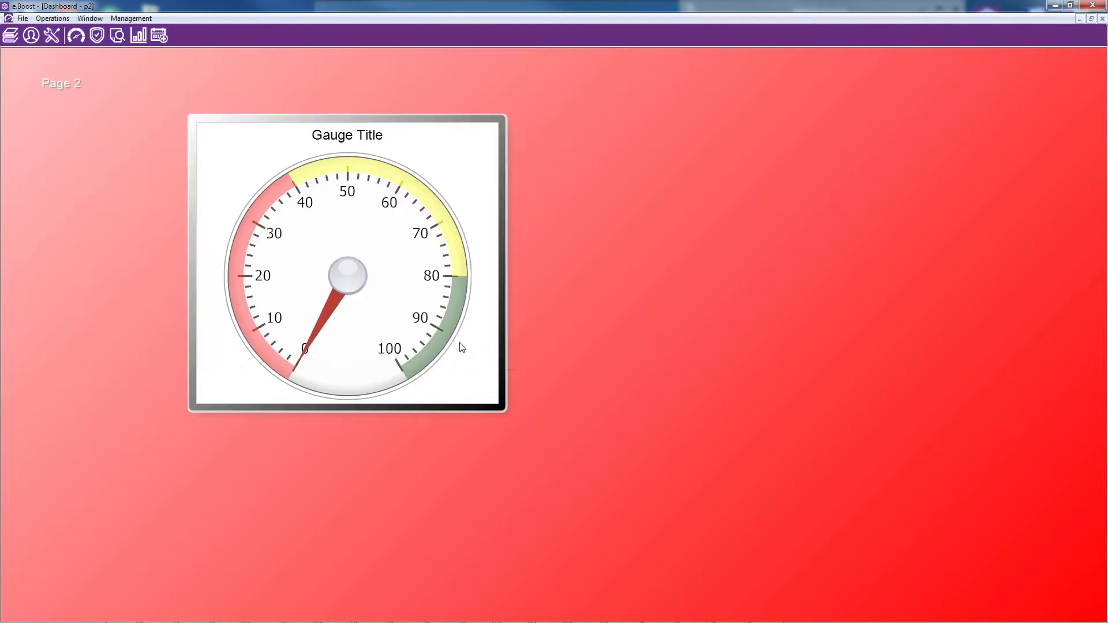
Step: Link the gauge to the Cases By Pathologist data metric
right_click(224, 118)
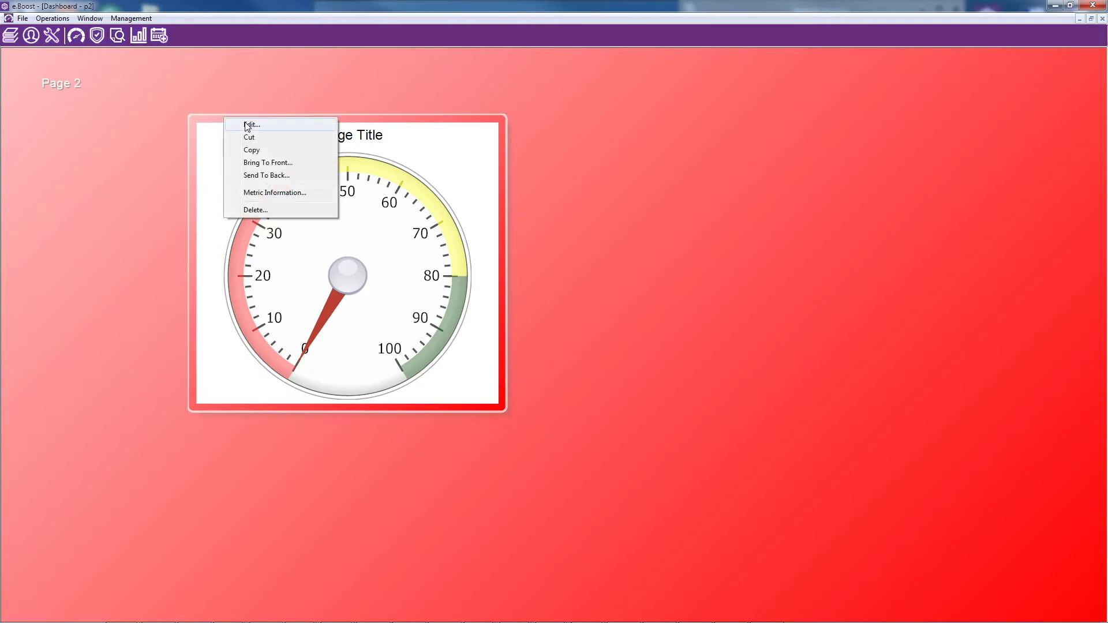
click(248, 125)
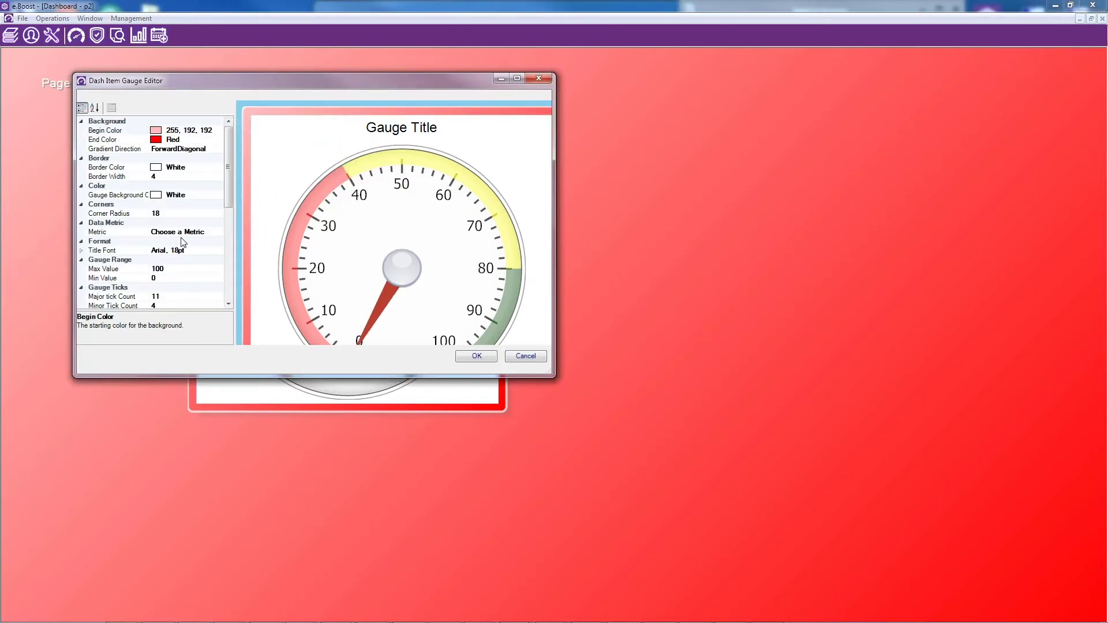
click(206, 234)
click(219, 232)
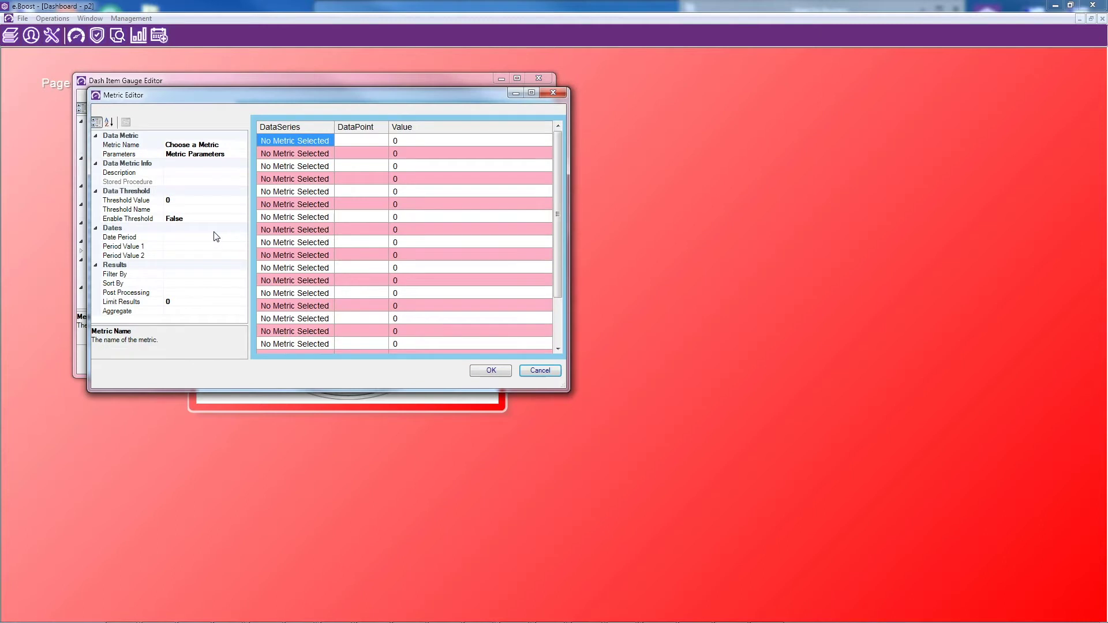
click(236, 146)
click(242, 147)
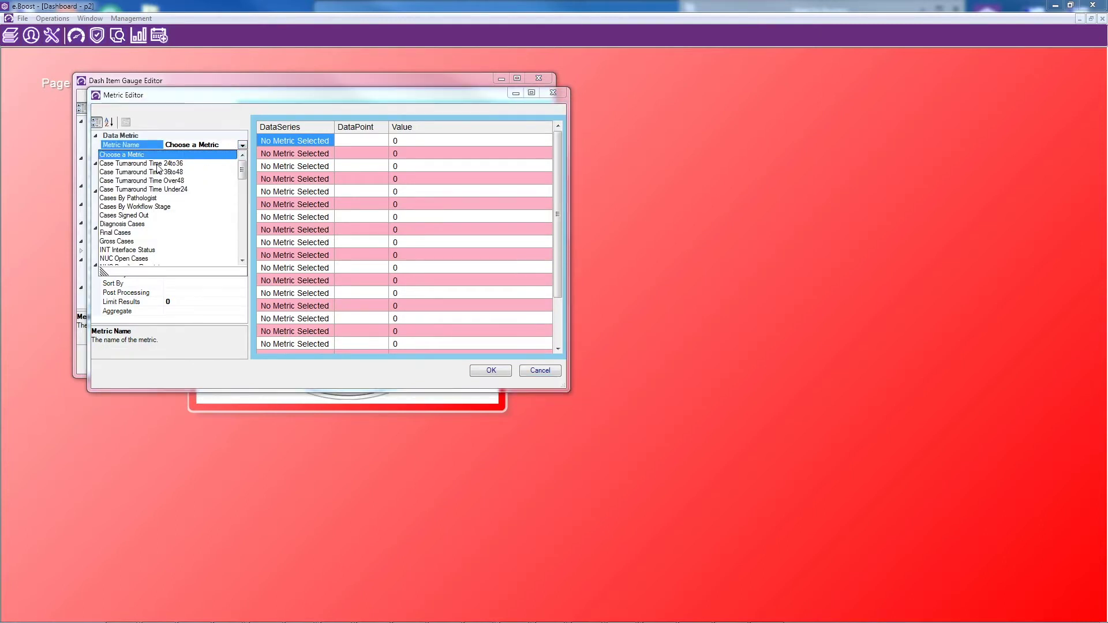
click(129, 198)
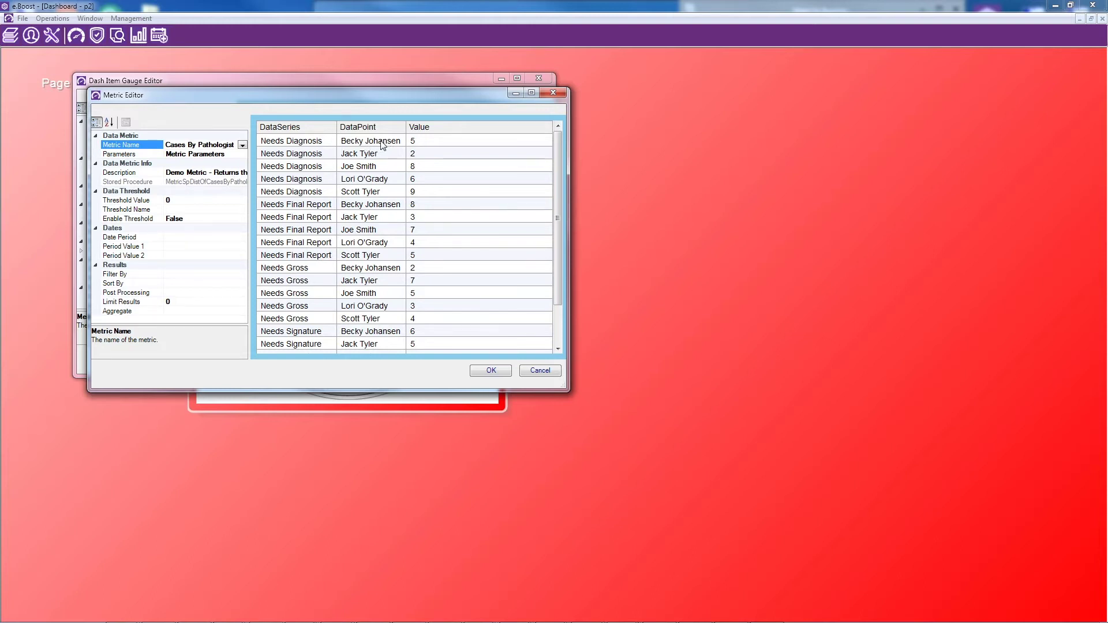
Step: Filter the metric's results by DataSeries = 'Needs Diagnosis'
click(174, 275)
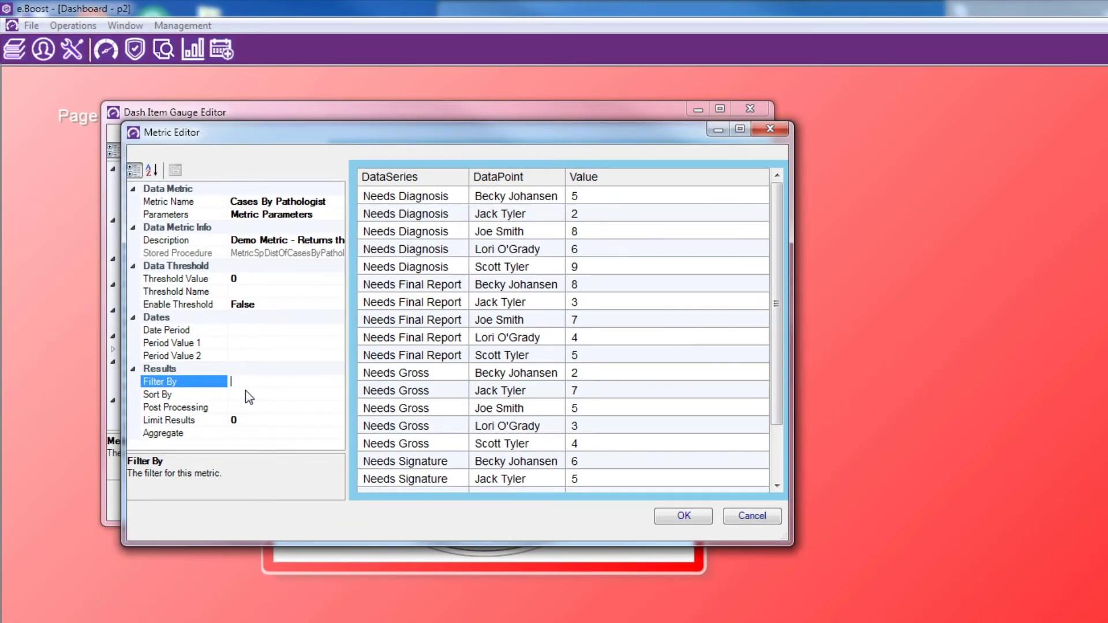
text(DataSeri)
text(es)
text( =)
text( ')
text(Needs )
text(Diagn)
text(osis)
text(')
click(268, 355)
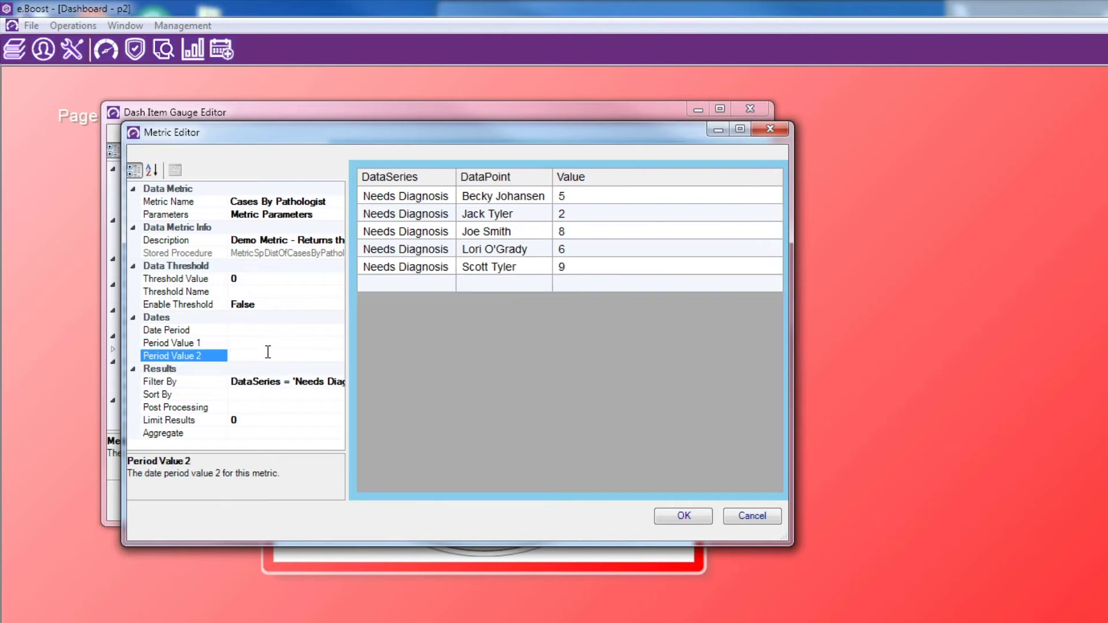
Step: Extend the metric's filter with an "and DataPoint" condition to narrow the results to the first listed pathologist
click(322, 383)
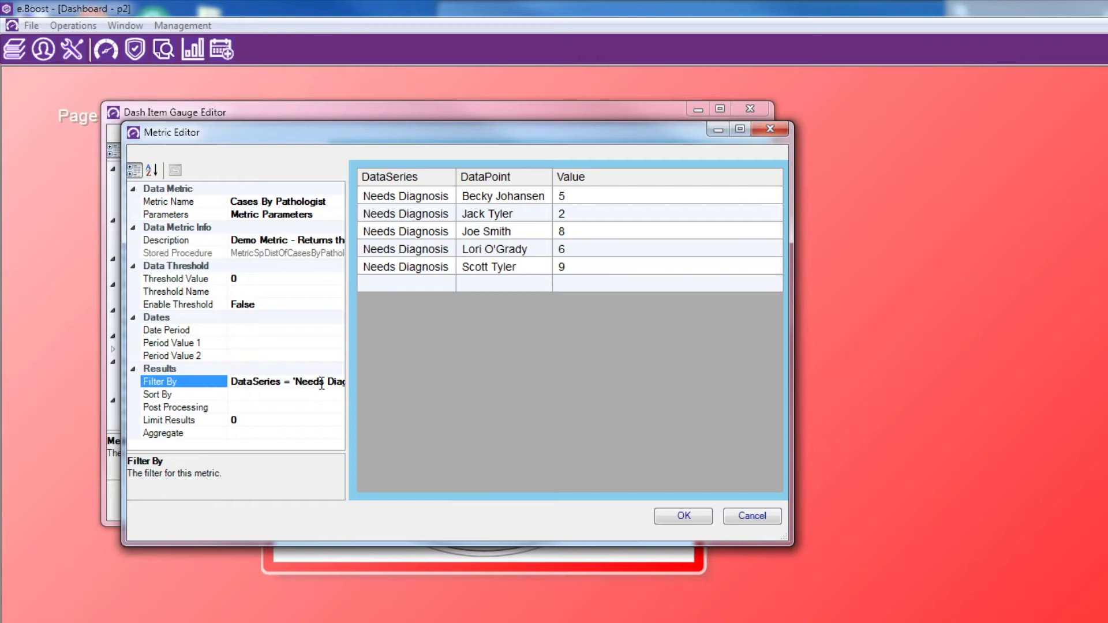
key(End)
text(an)
click(322, 384)
key(Right)
key(Right)
key(Right)
key(Right)
key(Right)
key(Right)
key(Right)
key(Right)
key(Right)
key(Right)
key(Right)
key(Right)
key(Right)
key(Right)
key(Right)
click(489, 198)
Step: Change the filter's DataPoint condition to a like match on the pathologist's first name followed by %, and apply the metric to the gauge
click(332, 382)
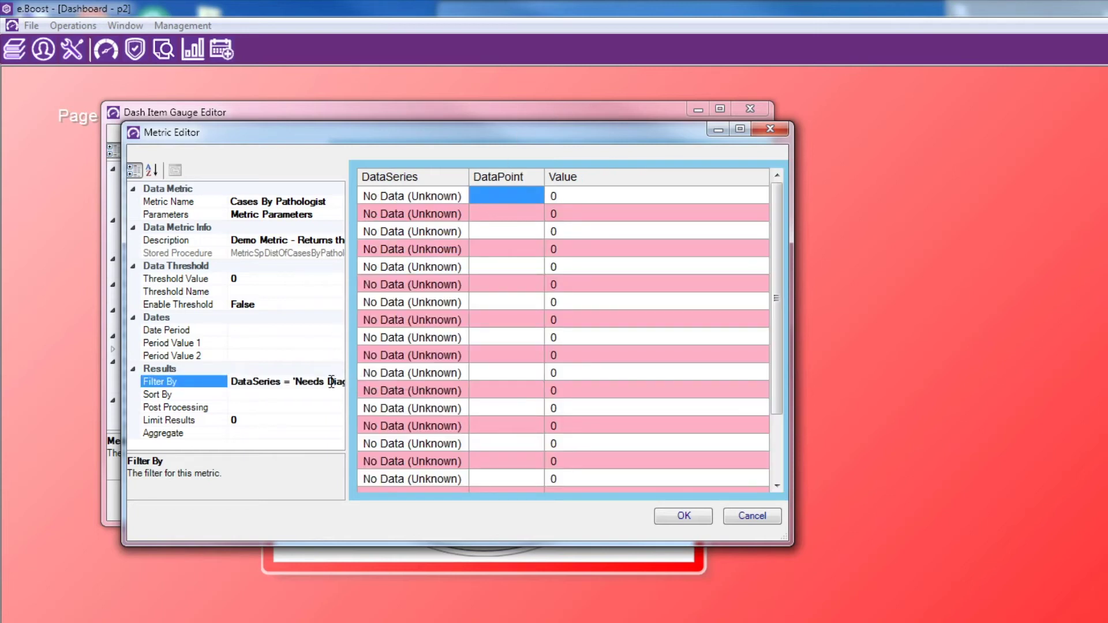
key(Right)
key(Right)
key(Right)
key(Right)
key(Right)
key(Right)
key(Right)
key(Right)
key(Right)
key(Right)
key(Right)
key(Right)
key(Right)
key(Right)
key(Right)
key(Right)
key(Right)
key(Right)
key(Right)
key(Right)
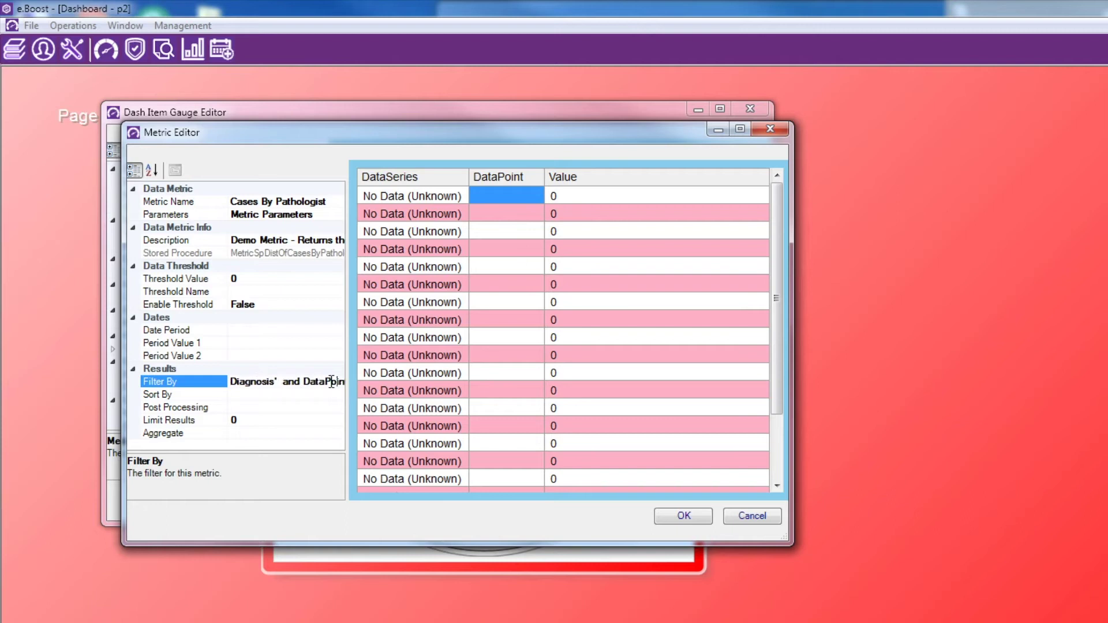
key(BackSpace)
key(BackSpace)
key(BackSpace)
key(BackSpace)
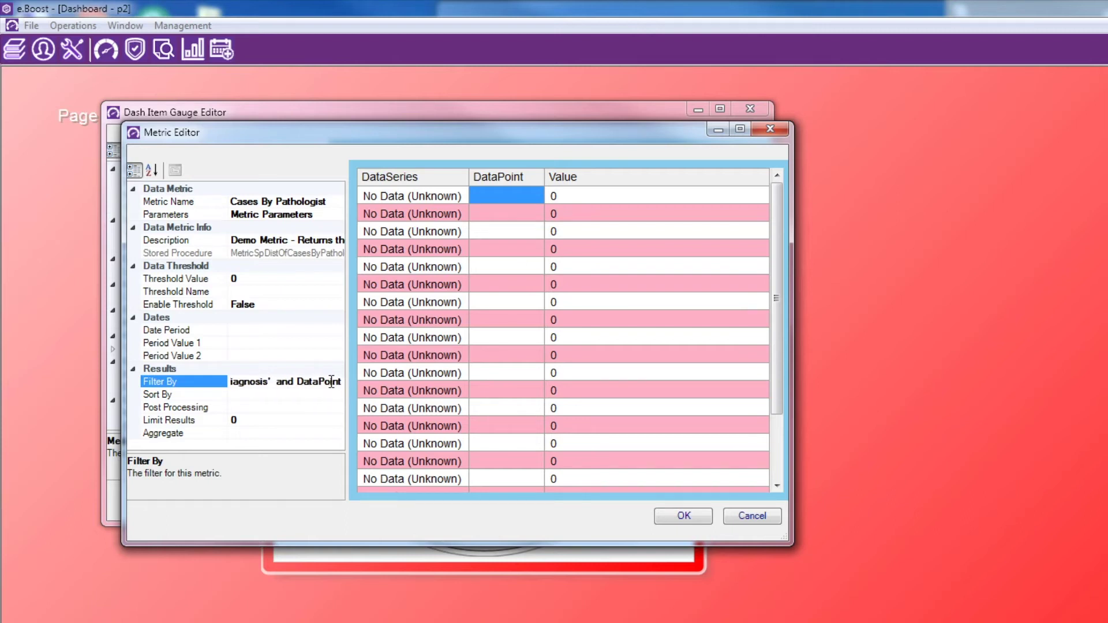
text(like ')
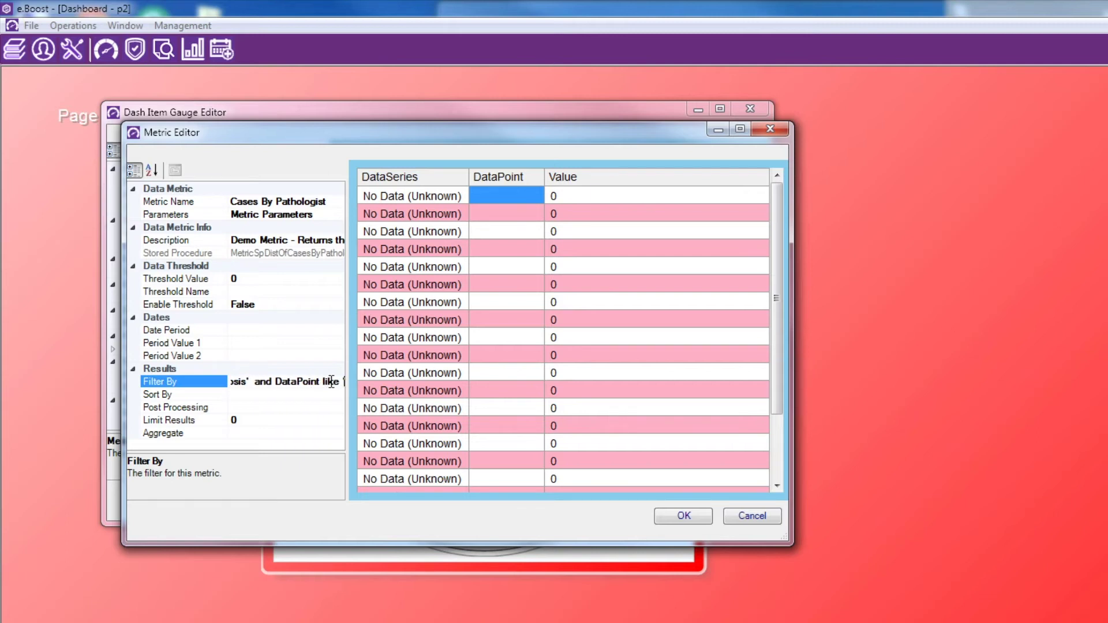
text(Becky)
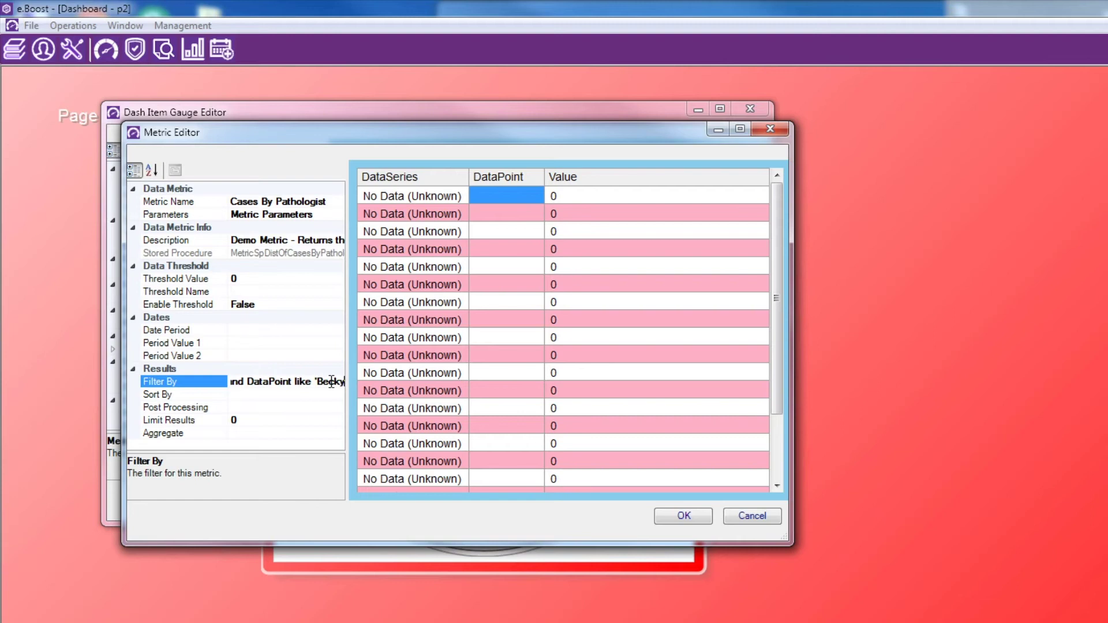
text(%')
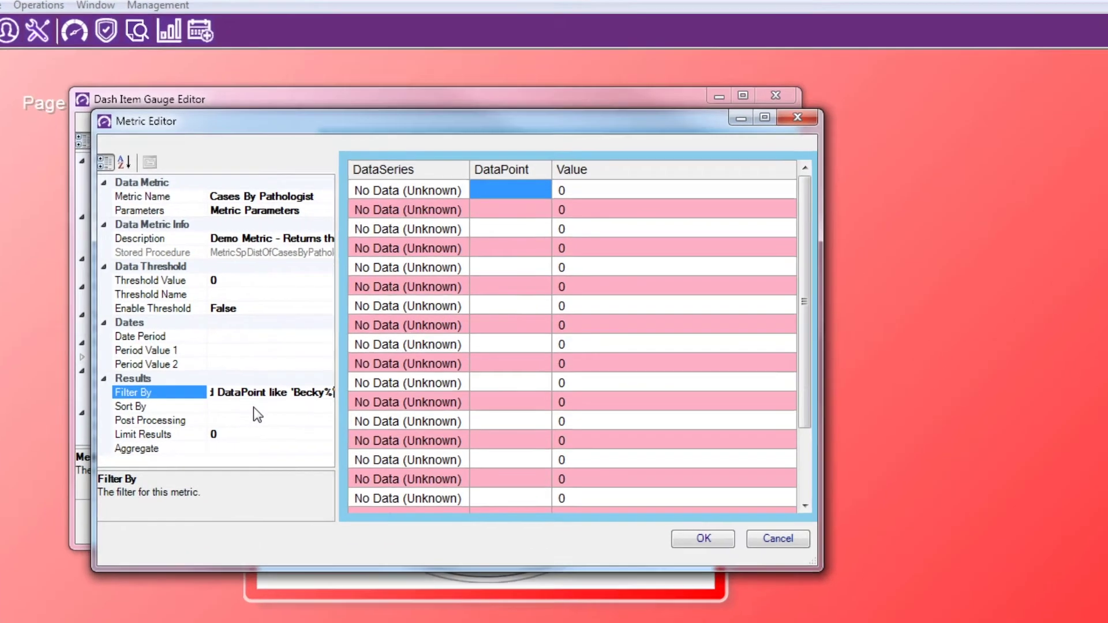
click(278, 397)
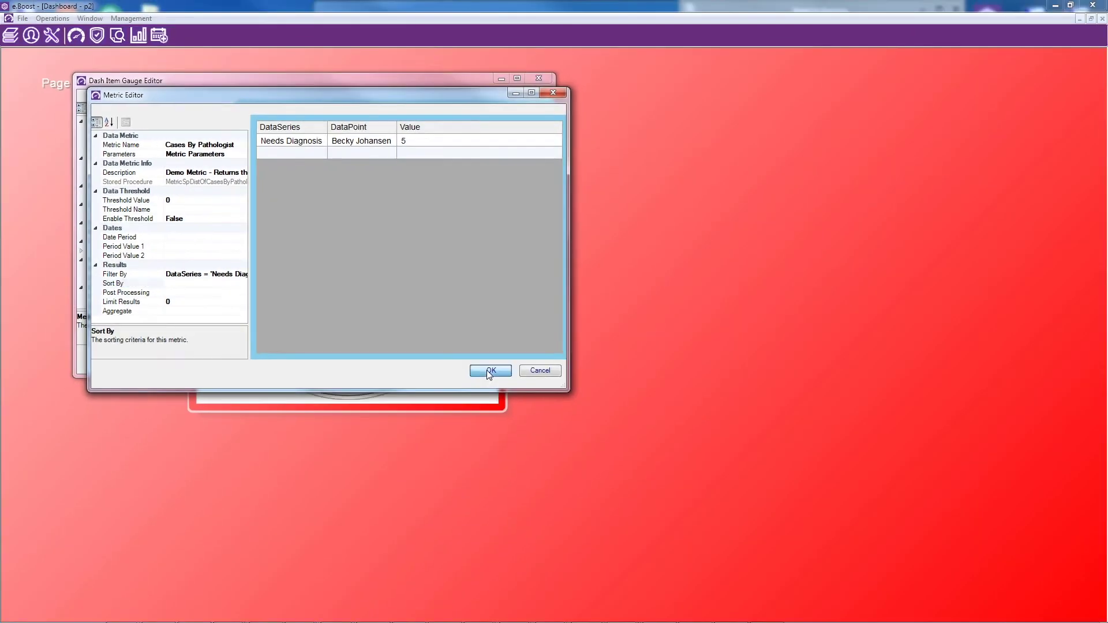
click(760, 613)
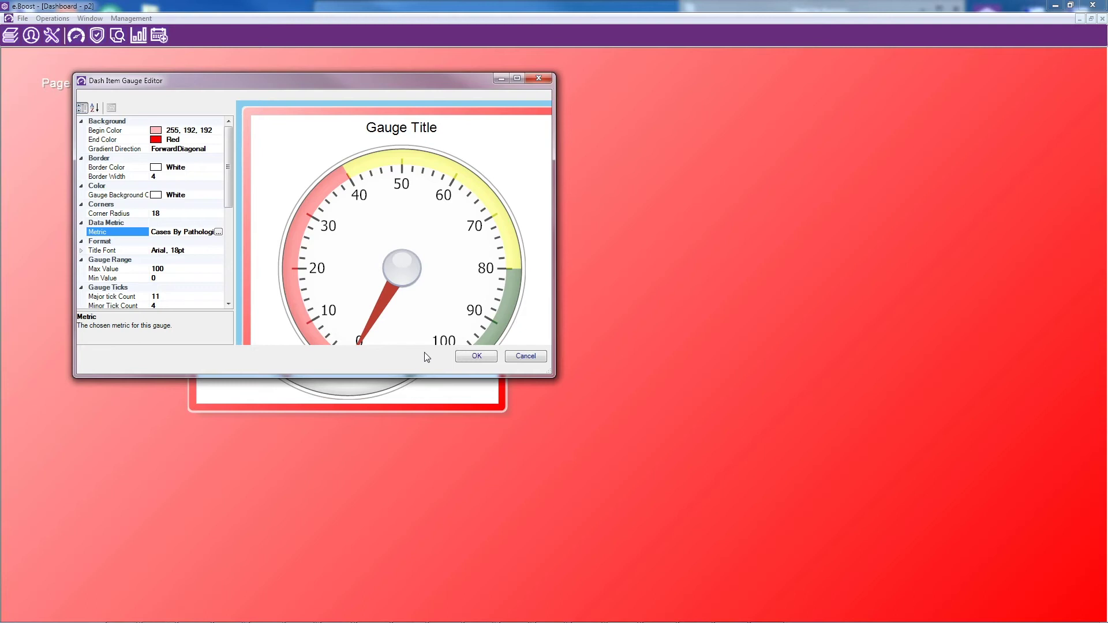
click(475, 356)
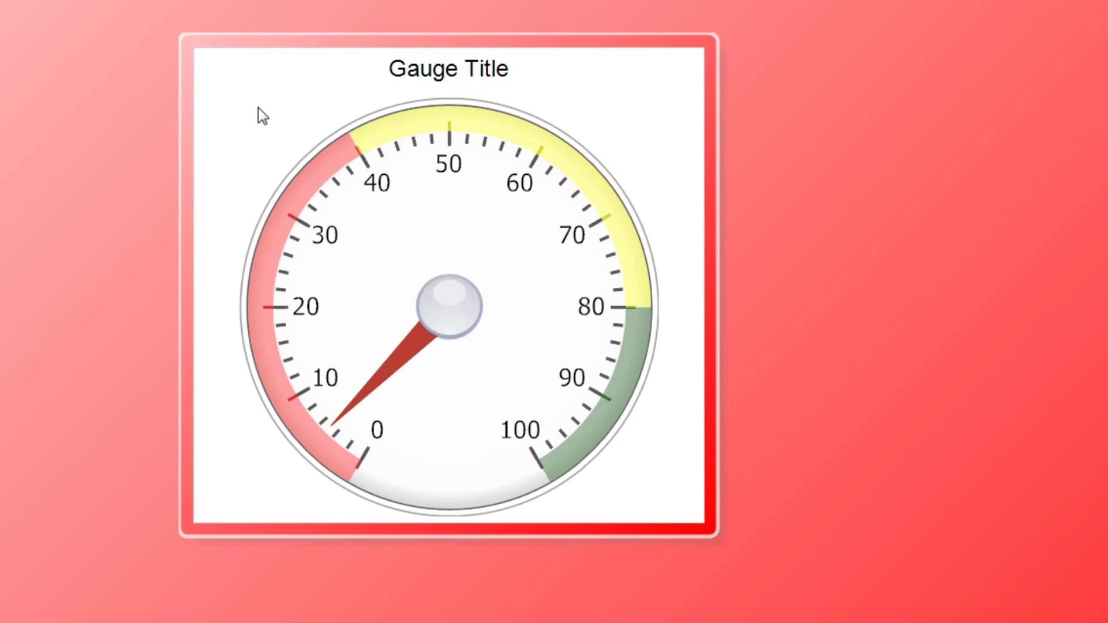
Step: Set the gauge's maximum value to 25
click(258, 59)
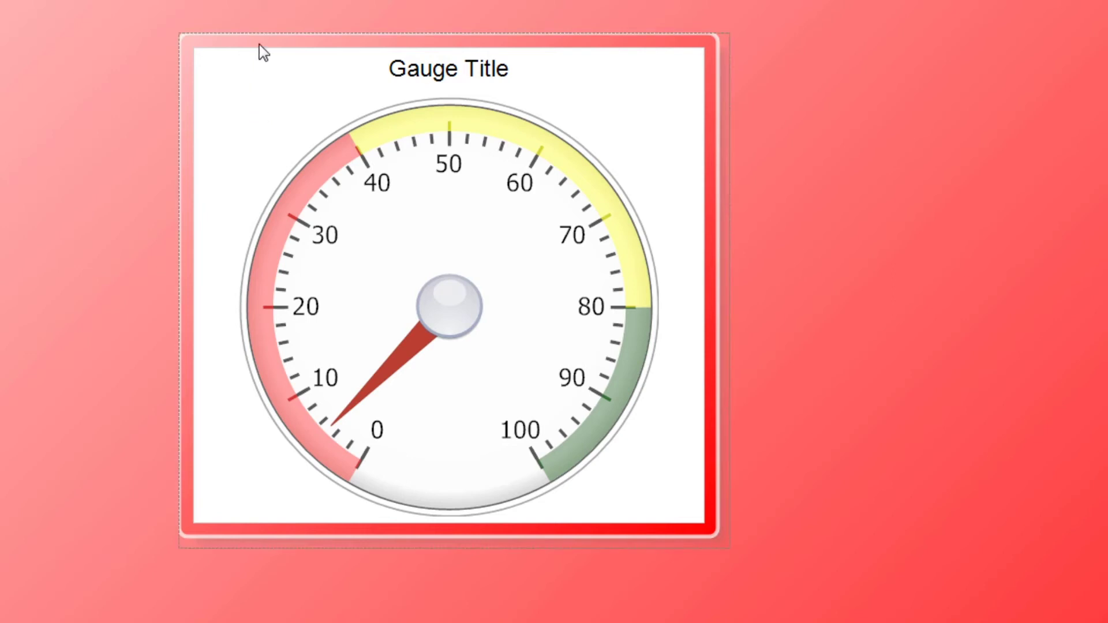
right_click(260, 45)
click(257, 119)
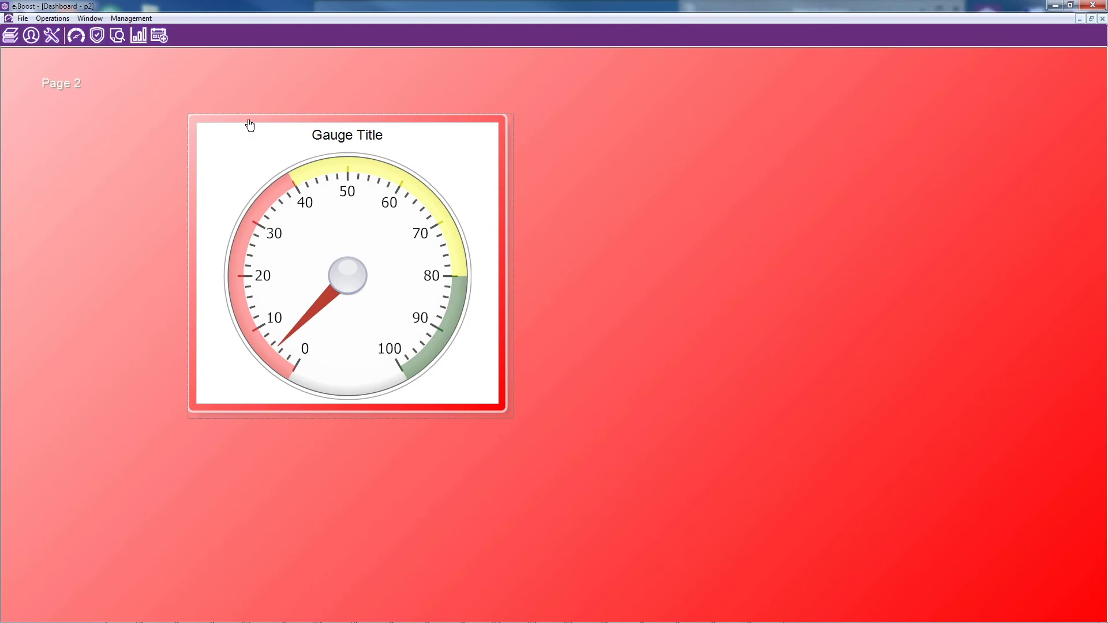
right_click(268, 71)
click(298, 82)
drag(255, 203, 261, 249)
click(199, 196)
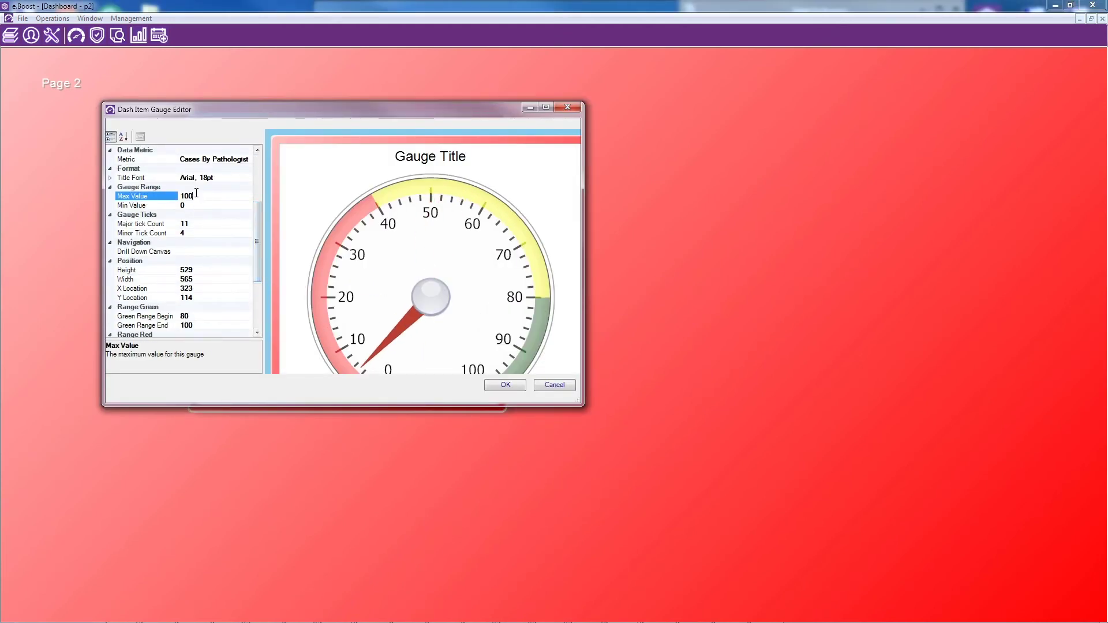
key(BackSpace)
key(BackSpace)
key(BackSpace)
key(Escape)
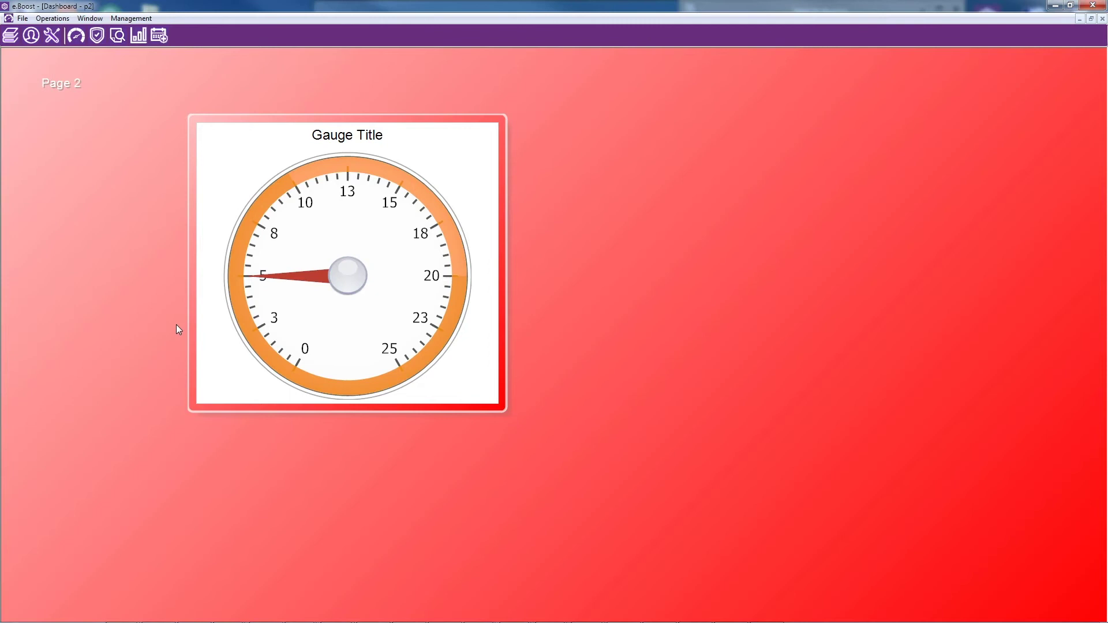
Step: Set the gauge's green range to begin at 0 and end at 5
click(259, 144)
right_click(231, 121)
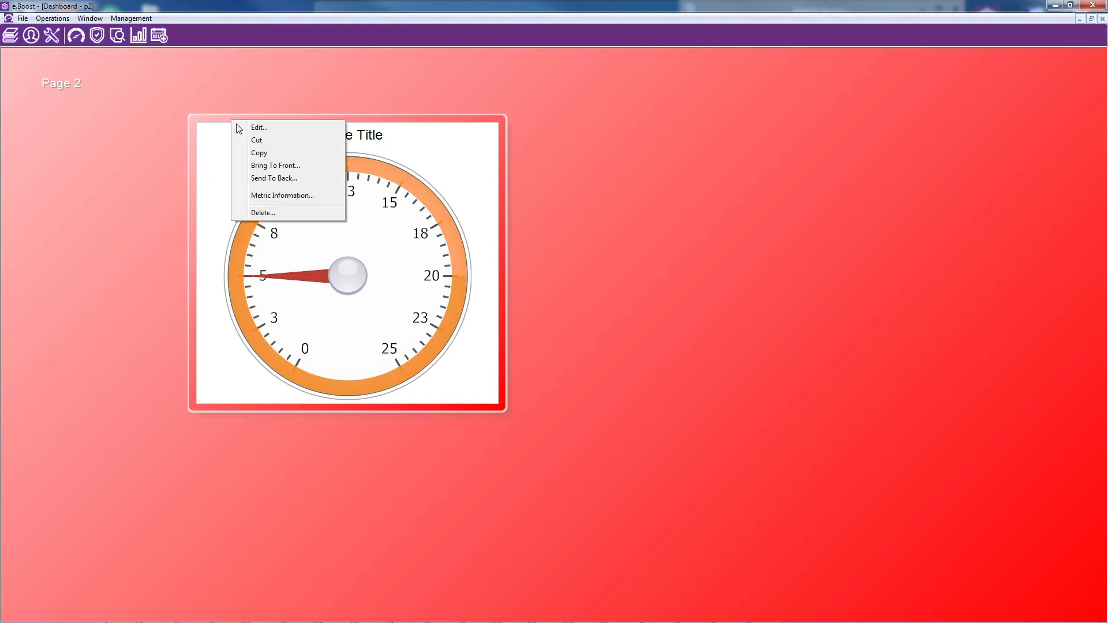
click(238, 127)
drag(274, 202, 278, 285)
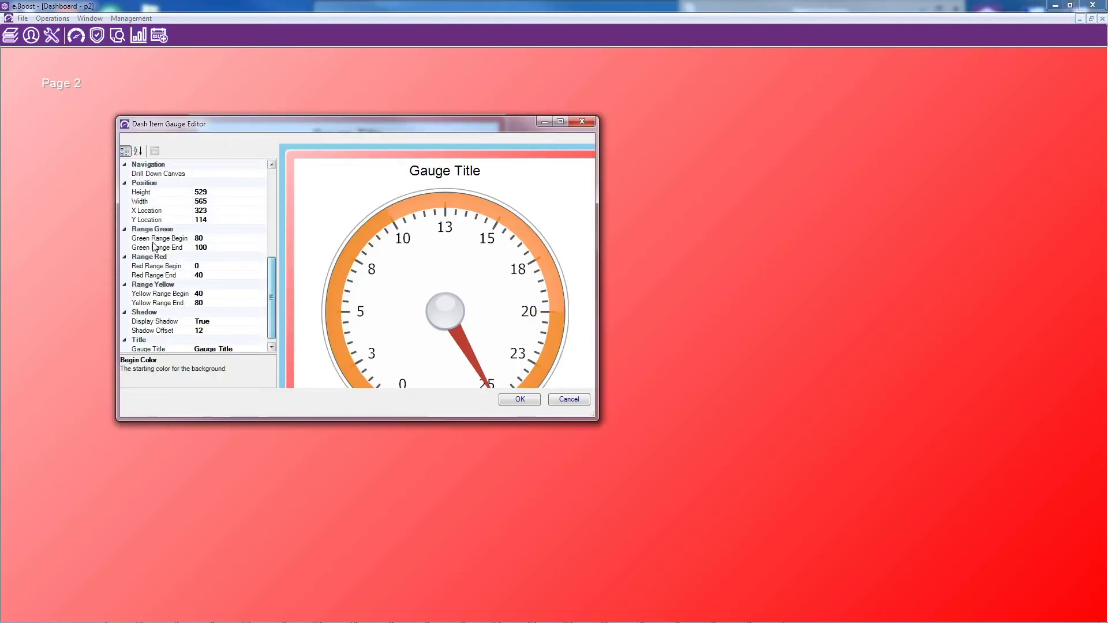
click(202, 239)
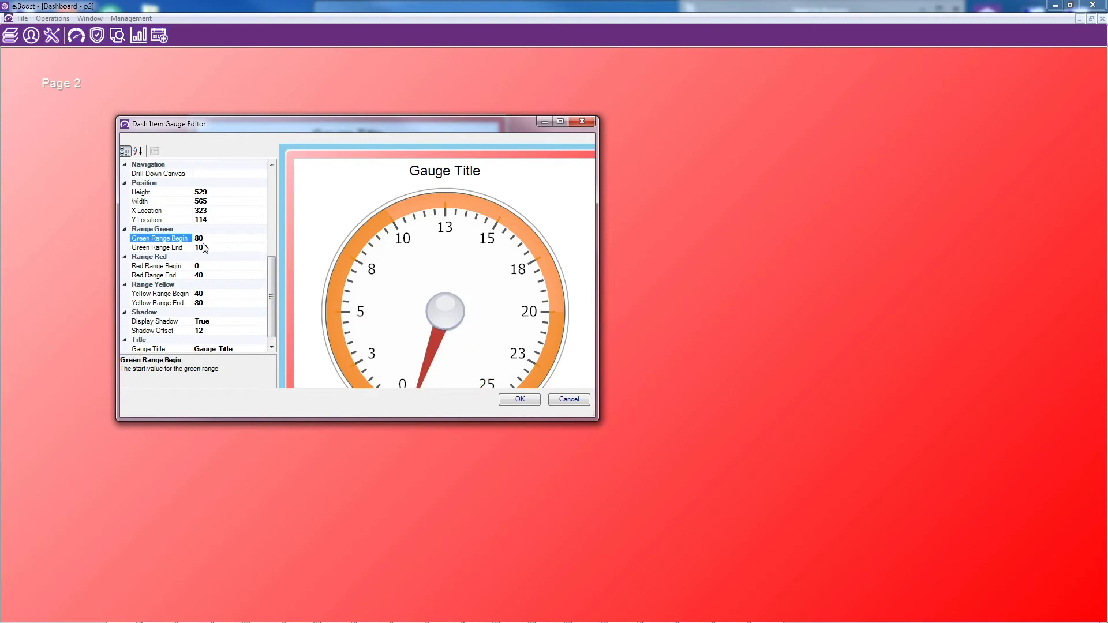
key(BackSpace)
key(BackSpace)
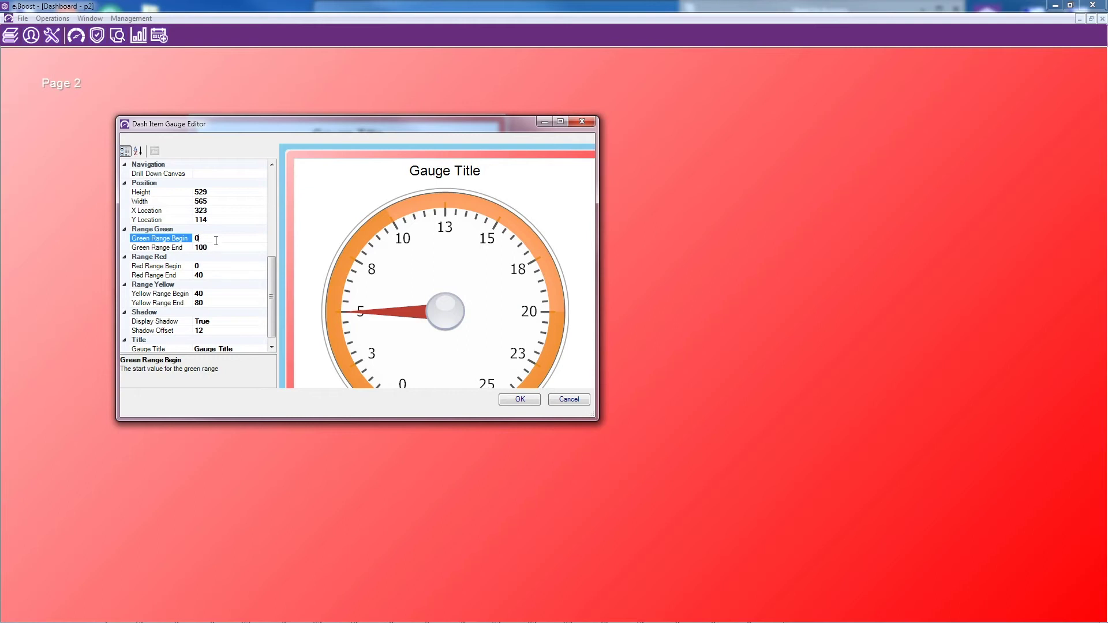
click(214, 246)
key(BackSpace)
key(BackSpace)
key(BackSpace)
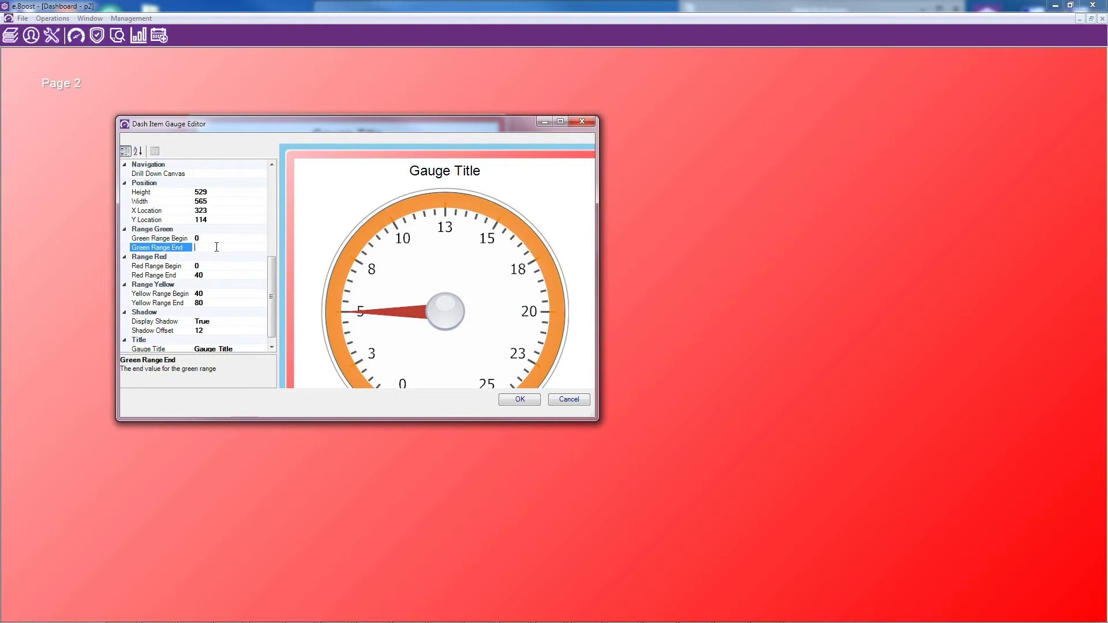
Step: Set the gauge's yellow range to begin at 5 and end at 15
click(208, 294)
key(BackSpace)
key(BackSpace)
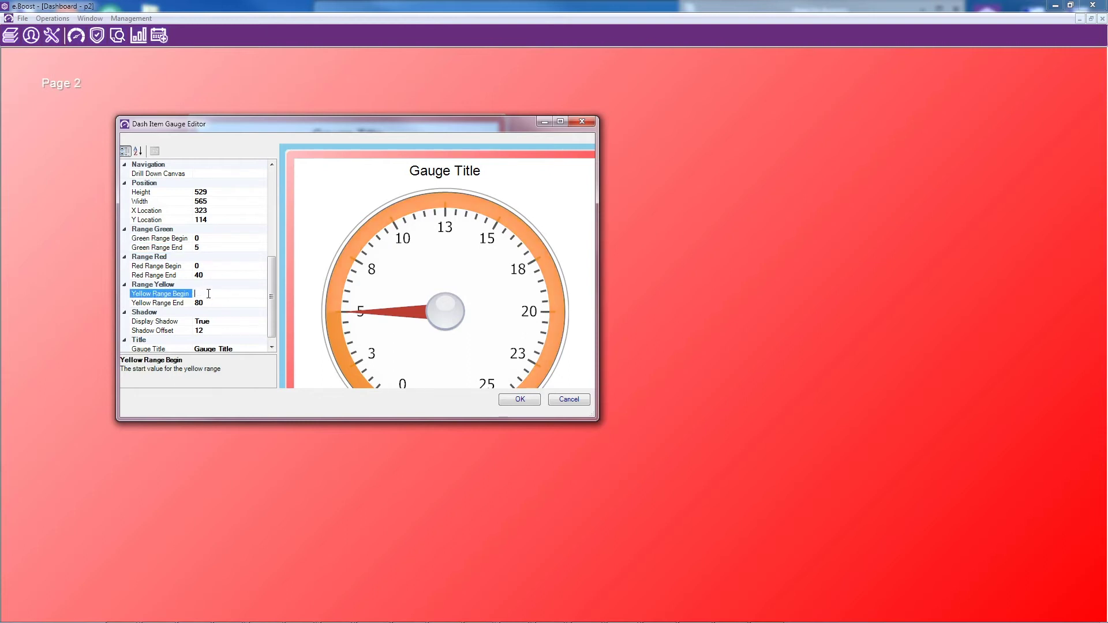
text(5)
click(211, 304)
key(BackSpace)
key(BackSpace)
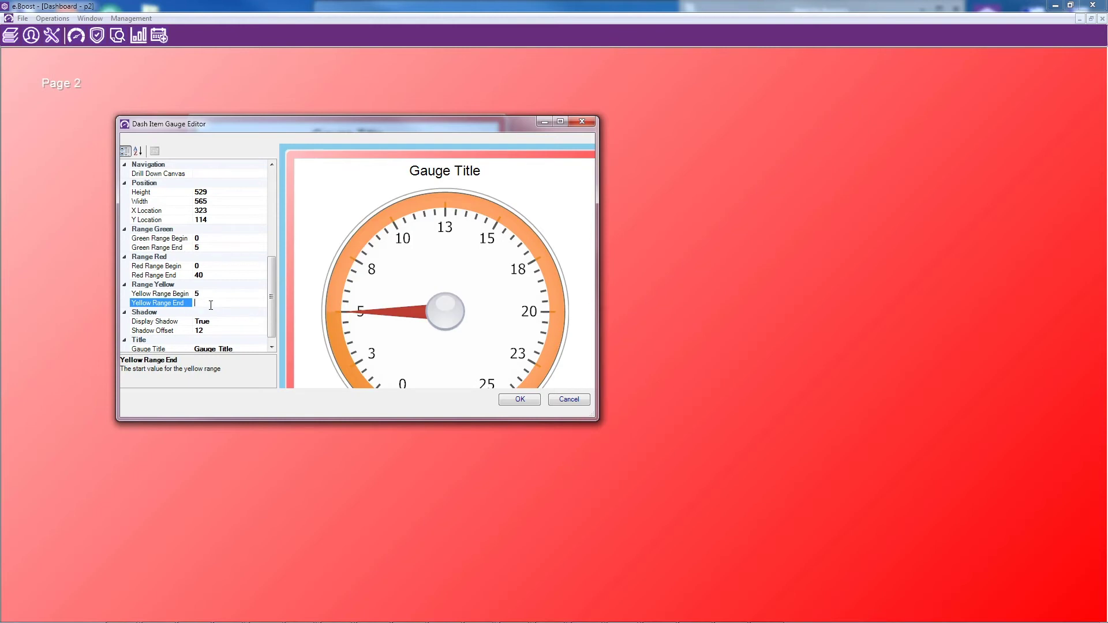
text(15)
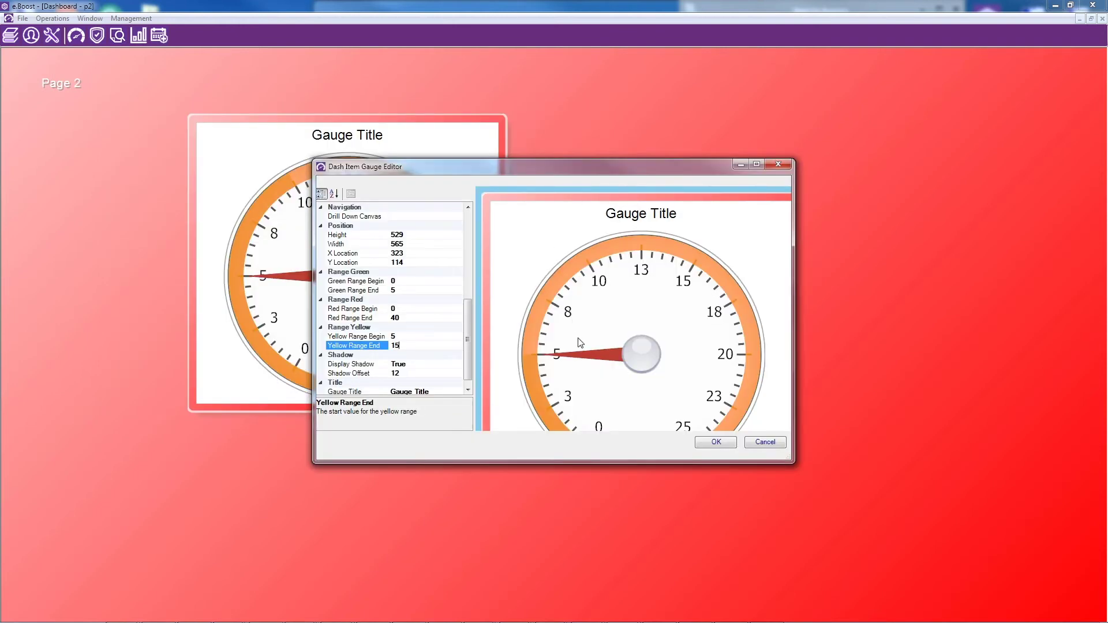
Step: Set the gauge's red range to begin at 15 and end at 25, and apply the gauge settings
click(398, 310)
key(BackSpace)
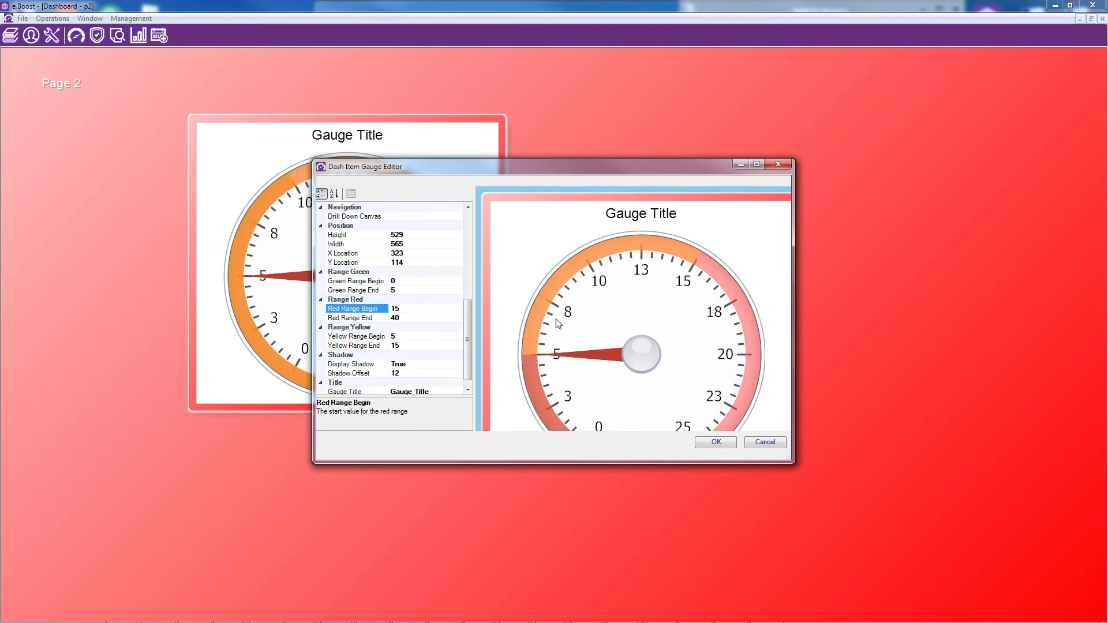
click(395, 318)
key(BackSpace)
key(BackSpace)
key(Return)
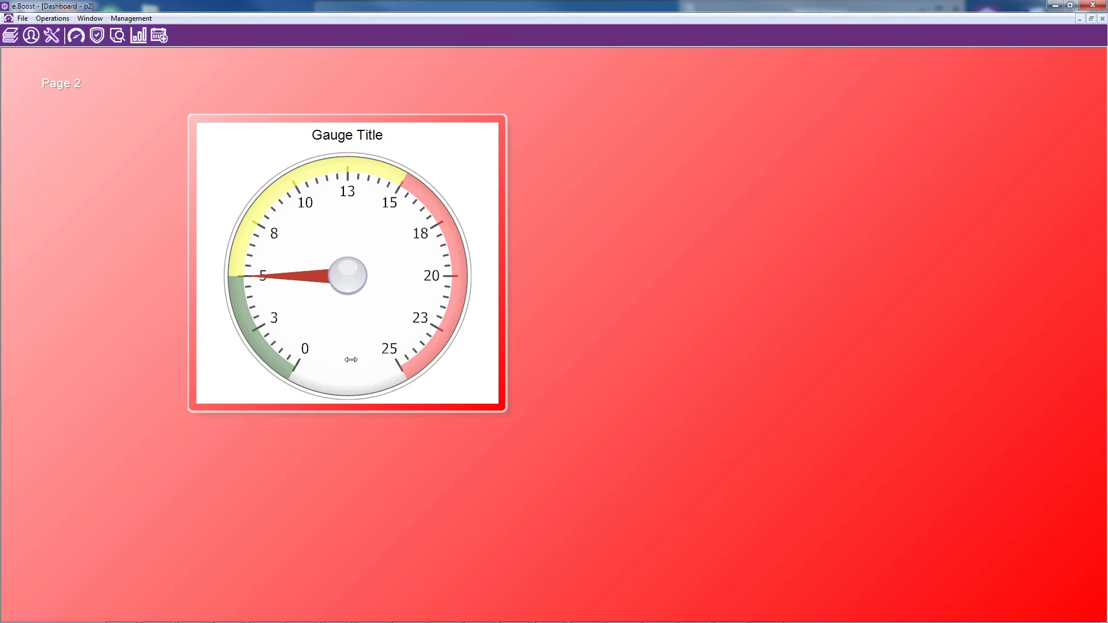
Step: Set the gauge's title to the pathologist's name followed by "Needs", and apply the gauge settings
right_click(236, 123)
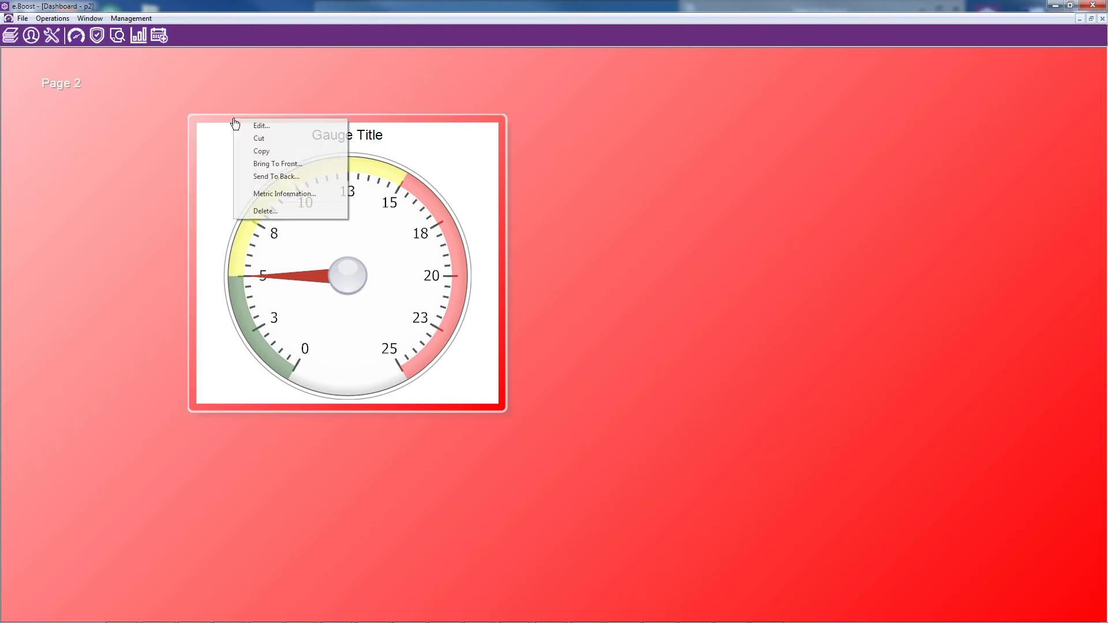
click(254, 128)
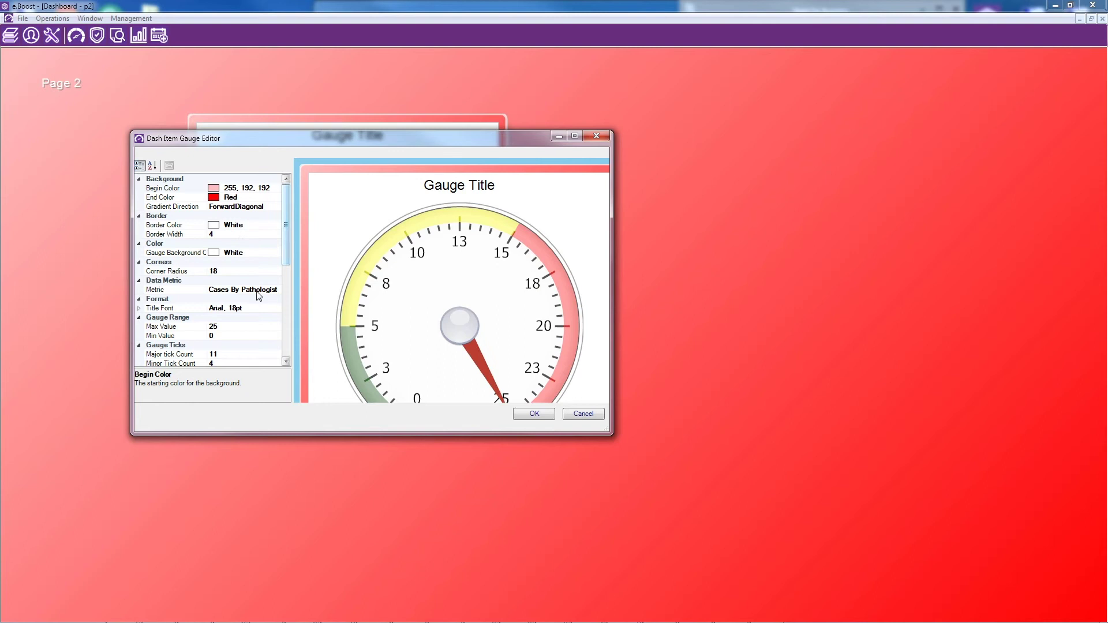
drag(285, 253, 293, 351)
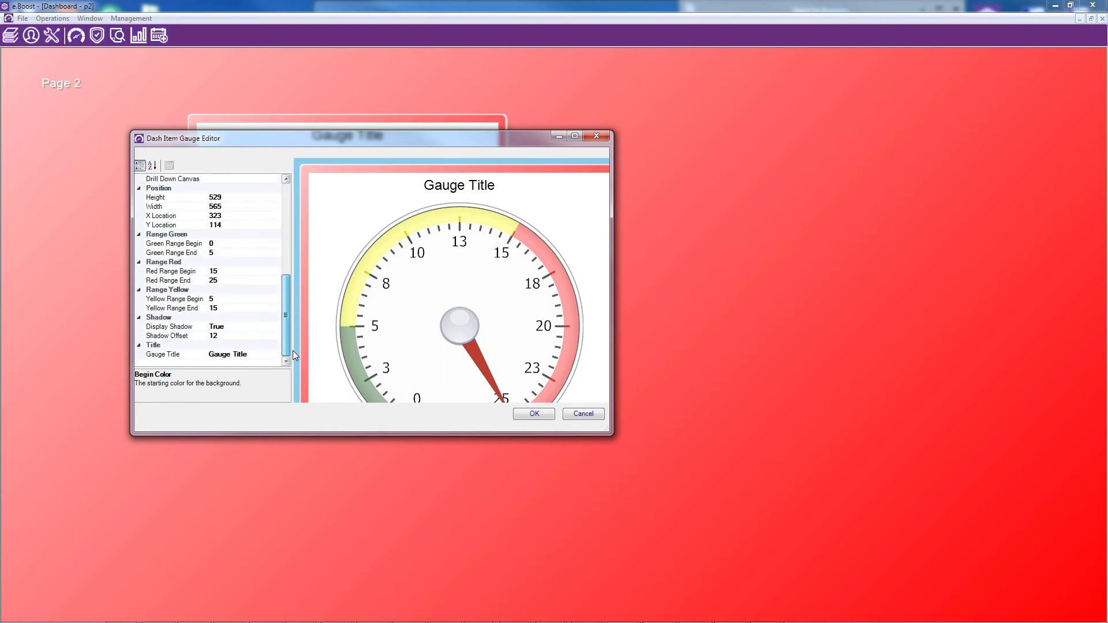
click(249, 353)
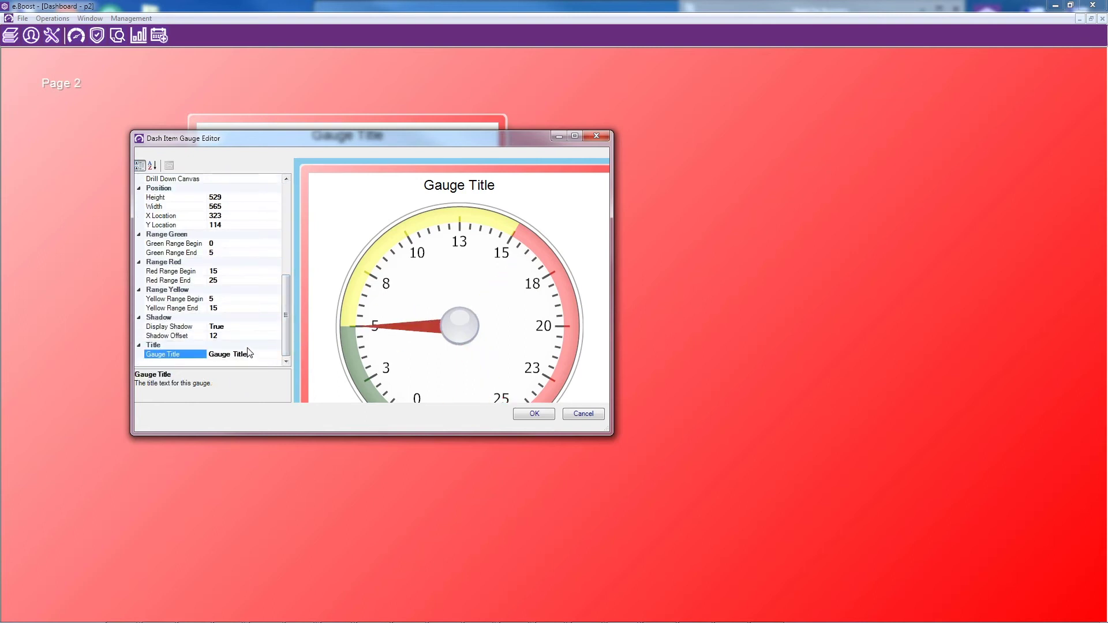
key(BackSpace)
key(BackSpace)
key(BackSpace)
key(BackSpace)
key(BackSpace)
key(BackSpace)
key(BackSpace)
key(BackSpace)
key(BackSpace)
key(BackSpace)
key(BackSpace)
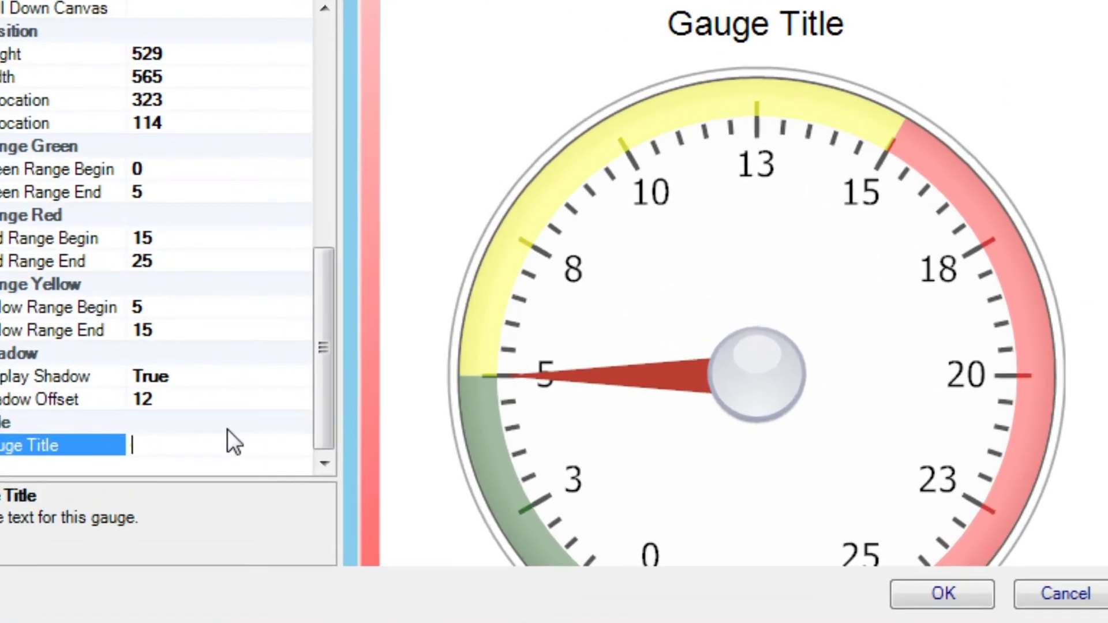
text(BeckyJ Needs)
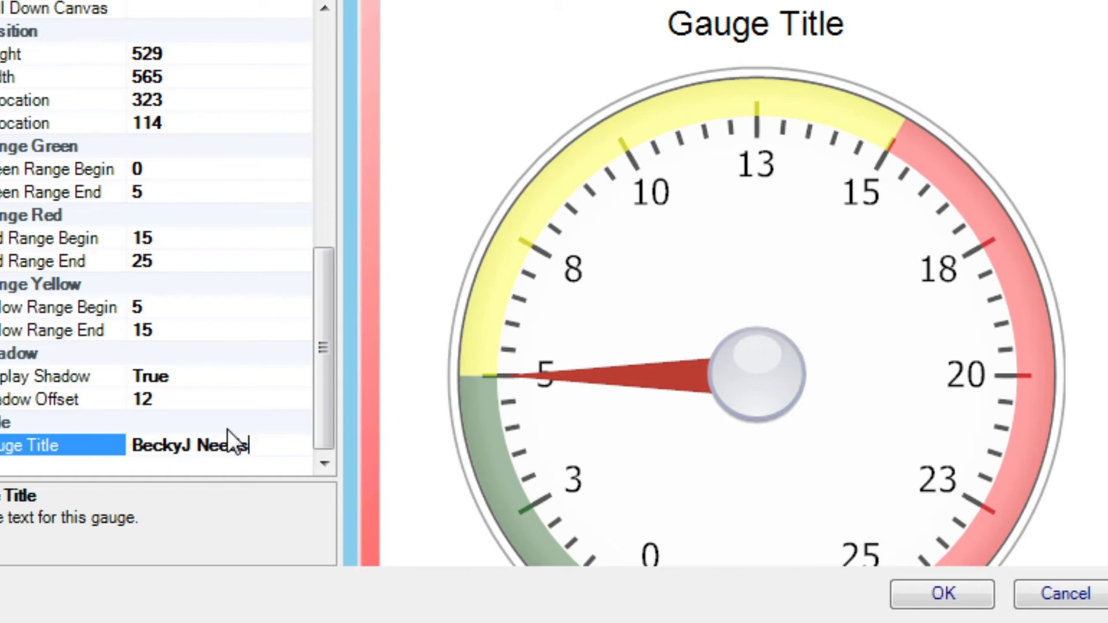
click(207, 398)
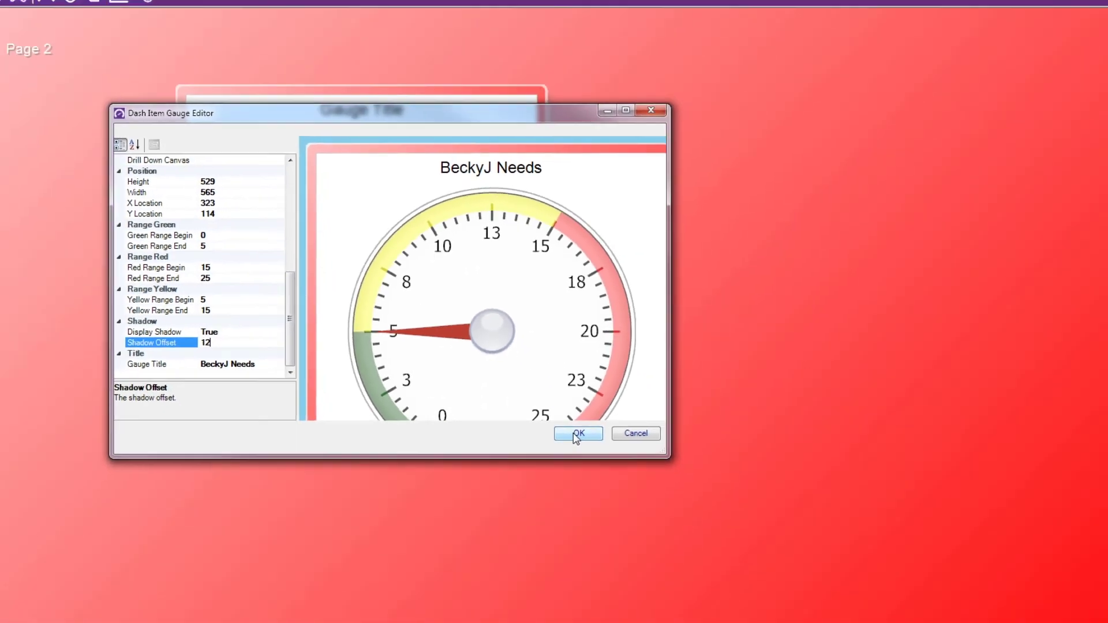
click(942, 593)
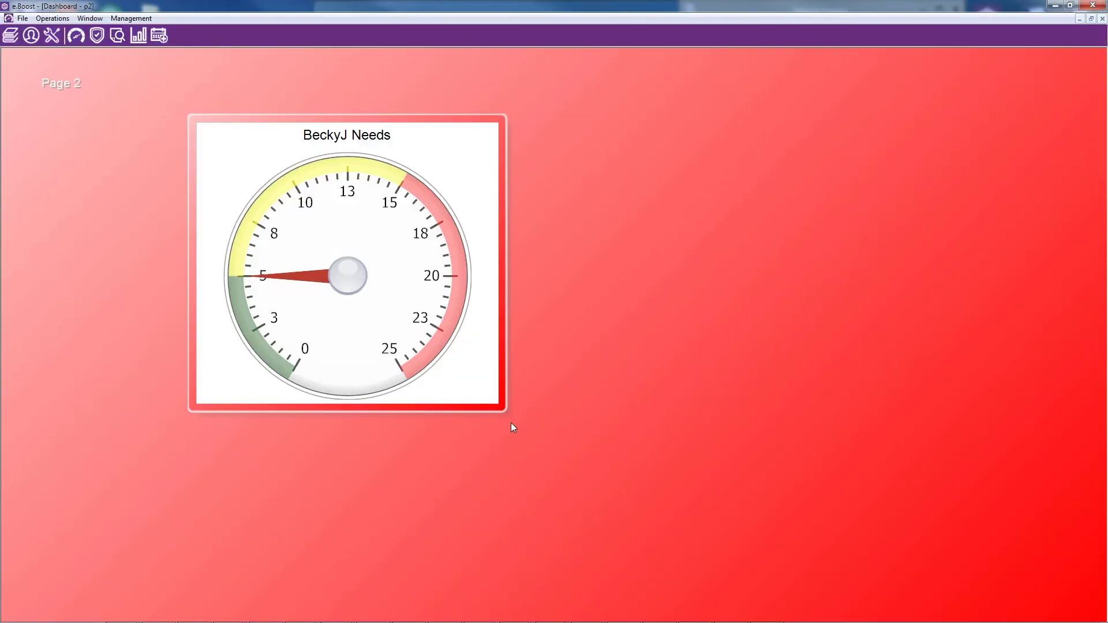
Step: Shrink the gauge to a little over half its width and place it directly beneath the Page 2 title
drag(508, 413, 351, 275)
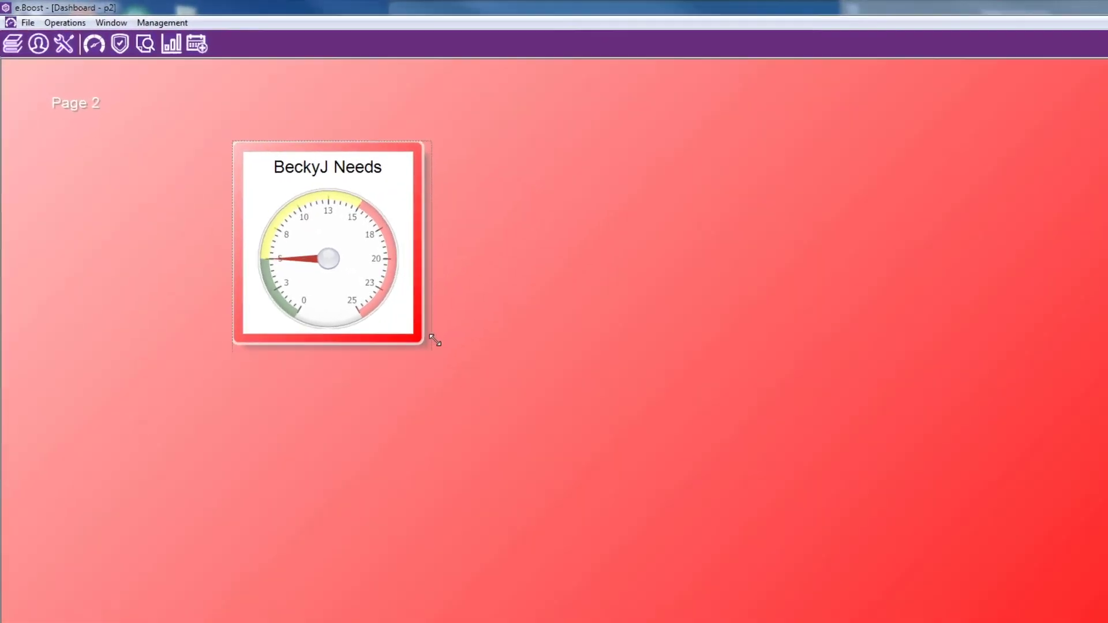
drag(435, 341, 472, 378)
drag(369, 167, 164, 158)
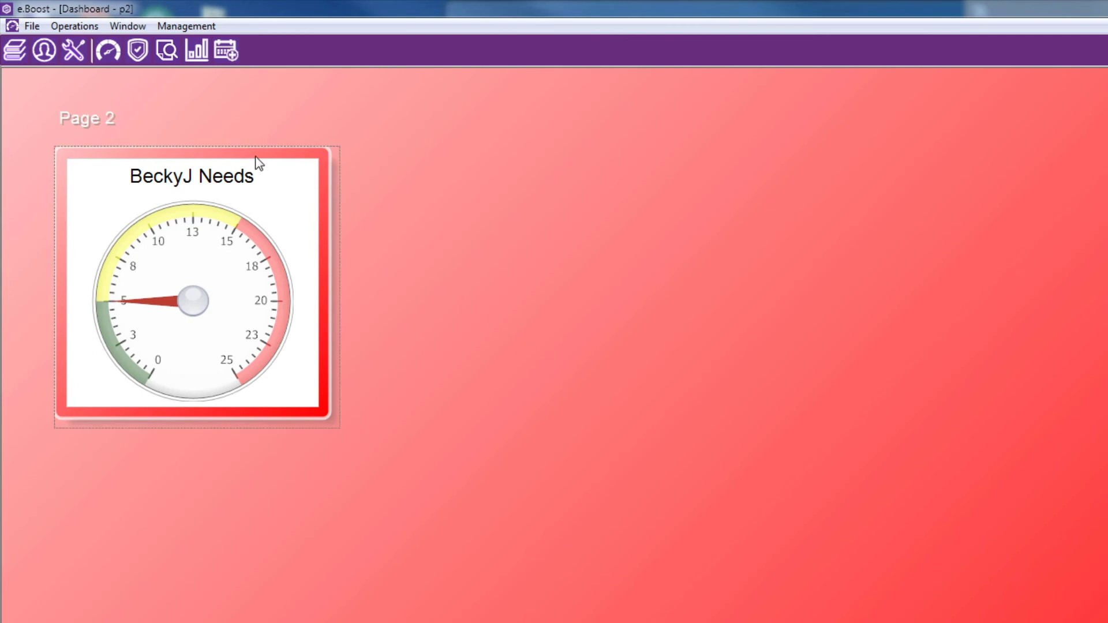
Step: Save the dashboard
right_click(476, 301)
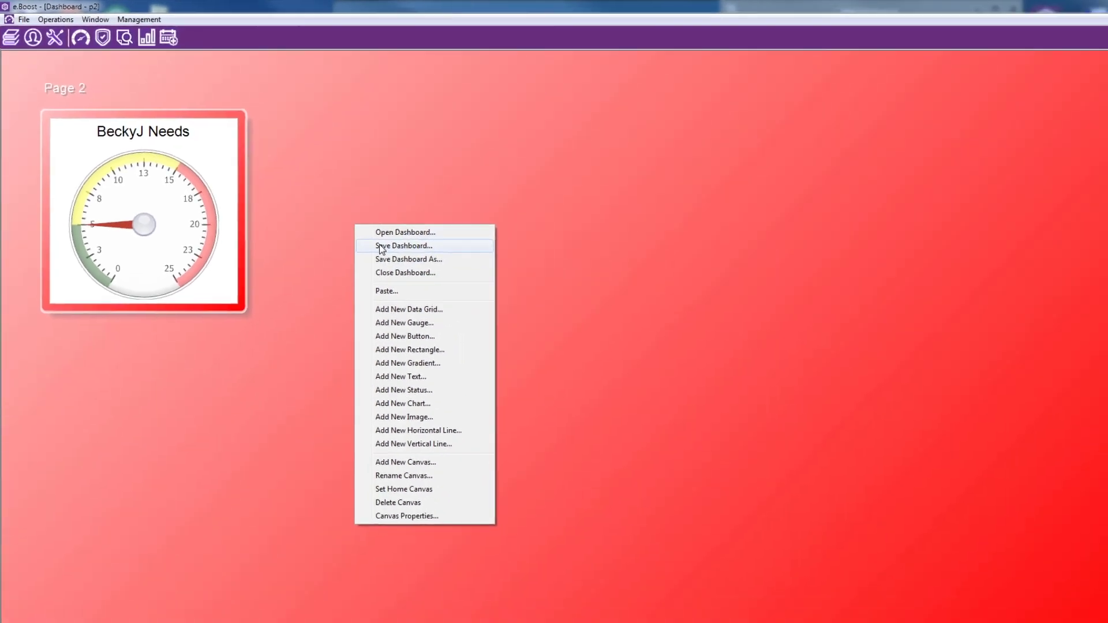
click(511, 329)
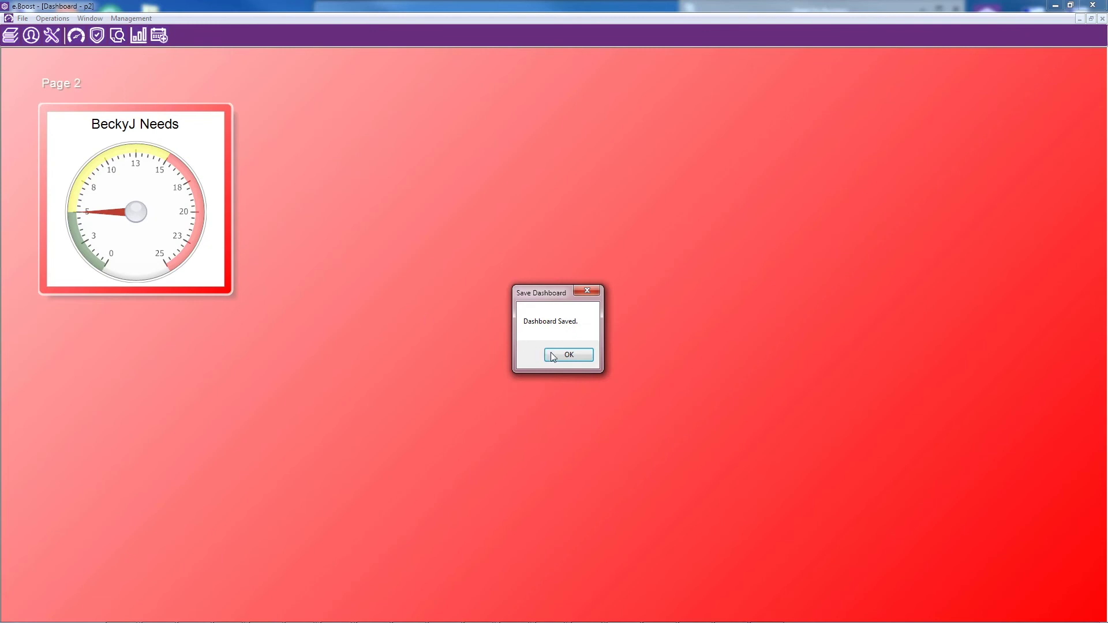
click(560, 358)
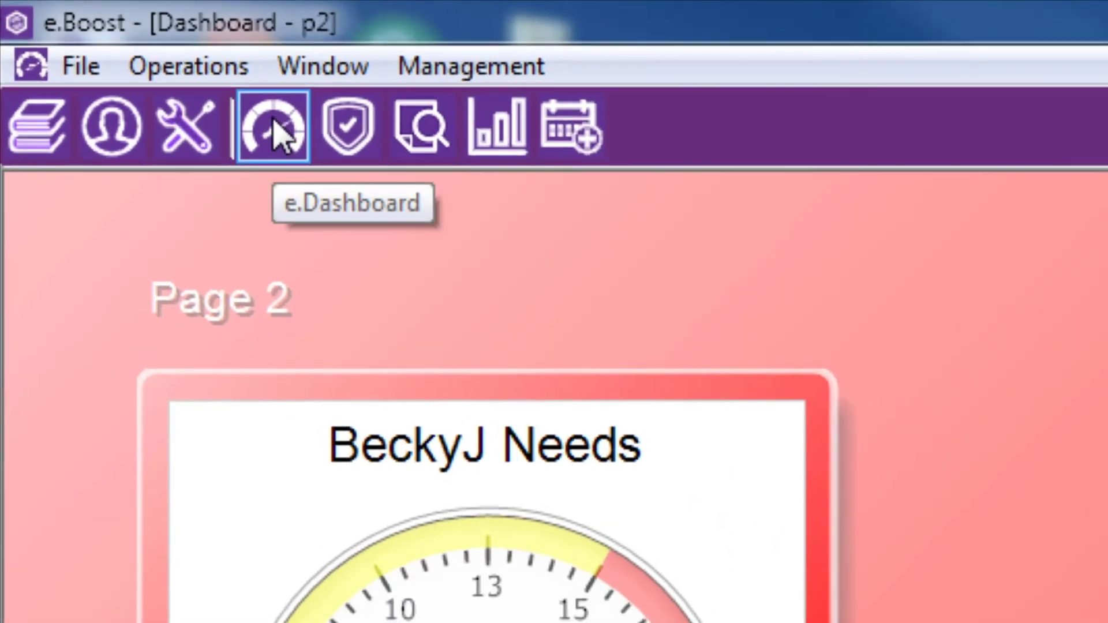
Step: Open the existing dashboard Deanna Labs Demo in edit mode
click(274, 122)
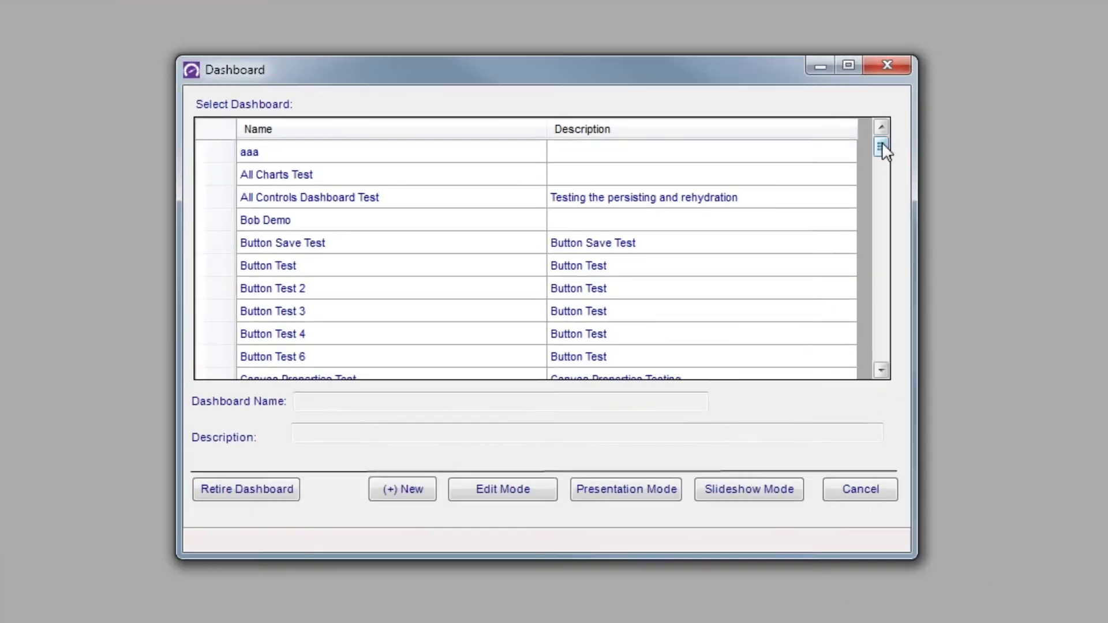
drag(741, 222, 743, 246)
mouse_move(906, 185)
mouse_down()
mouse_move(905, 167)
mouse_move(905, 361)
mouse_move(903, 175)
mouse_up()
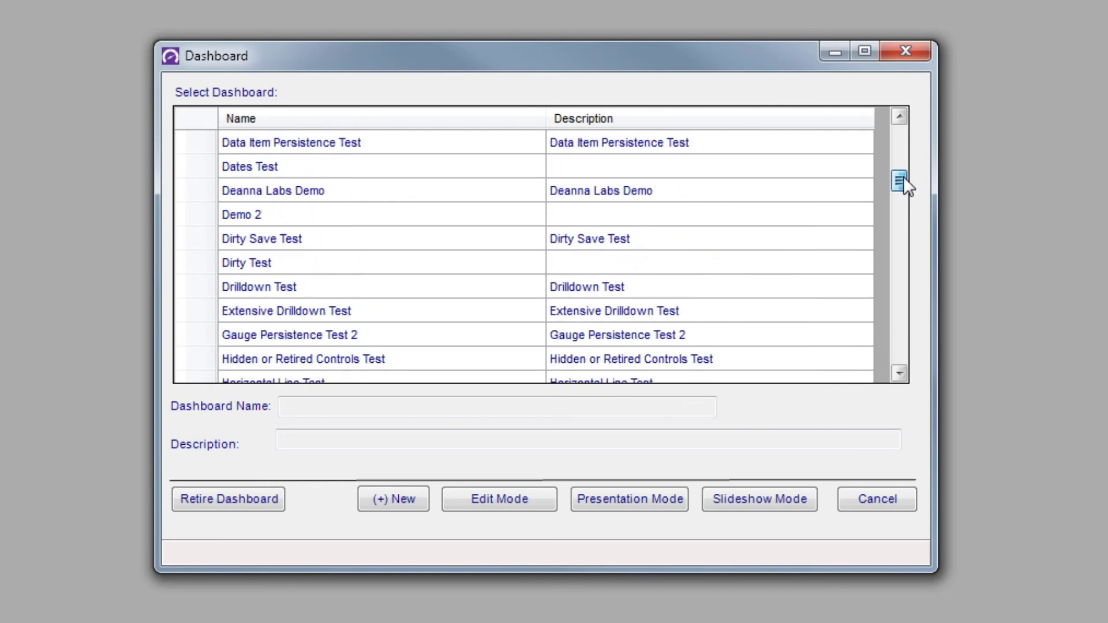
click(245, 190)
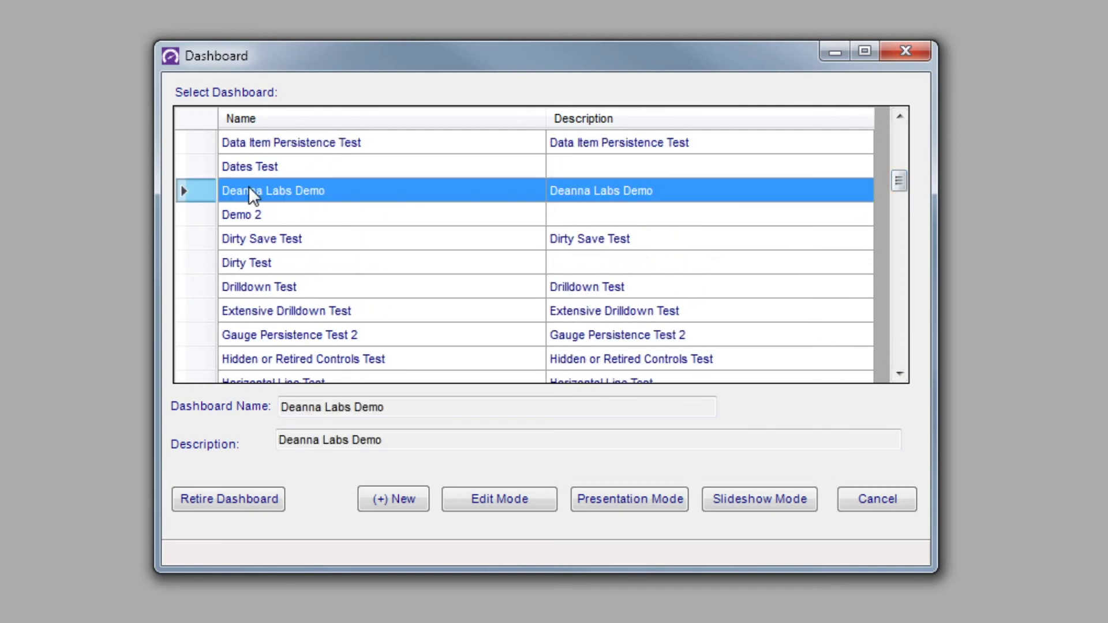
click(480, 499)
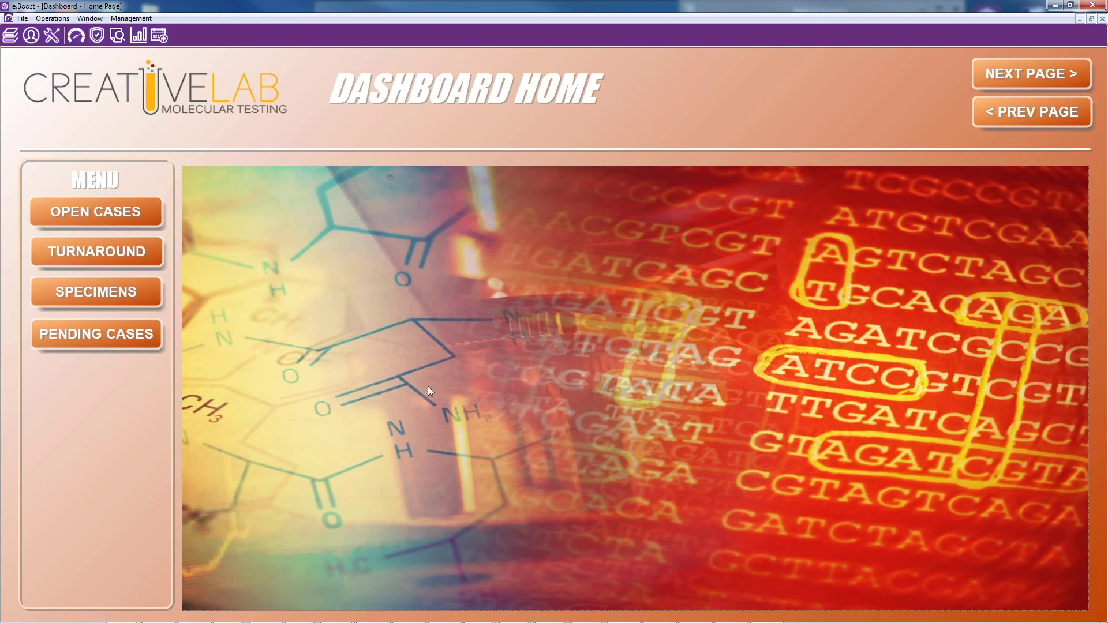
Step: View the demo dashboard's Open Cases and Turnaround pages, returning to the home page after each
click(109, 220)
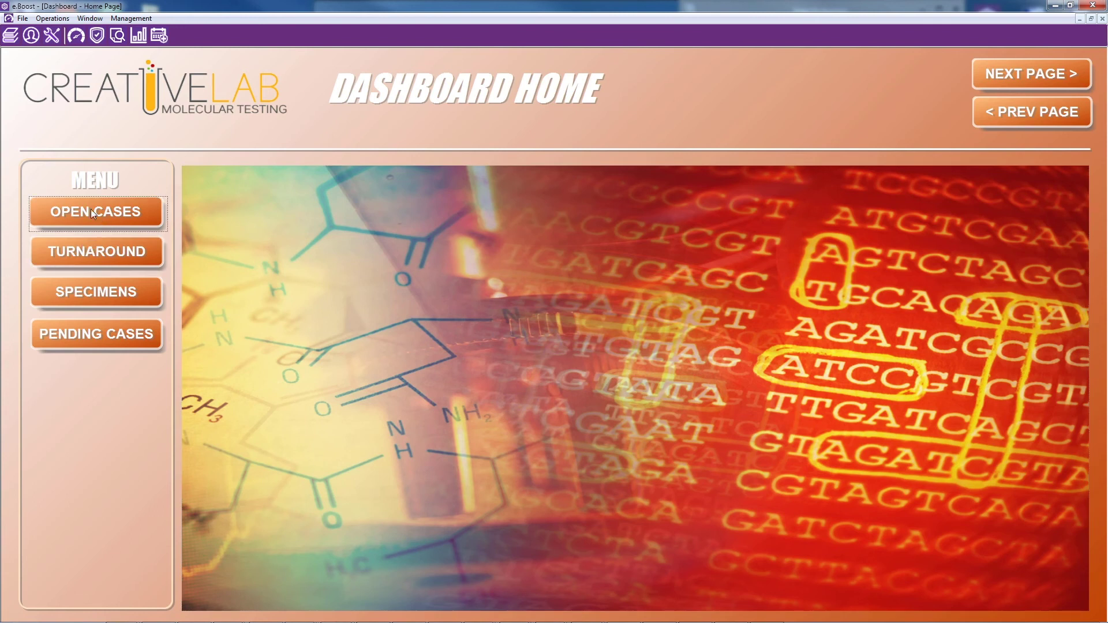
click(91, 210)
click(131, 101)
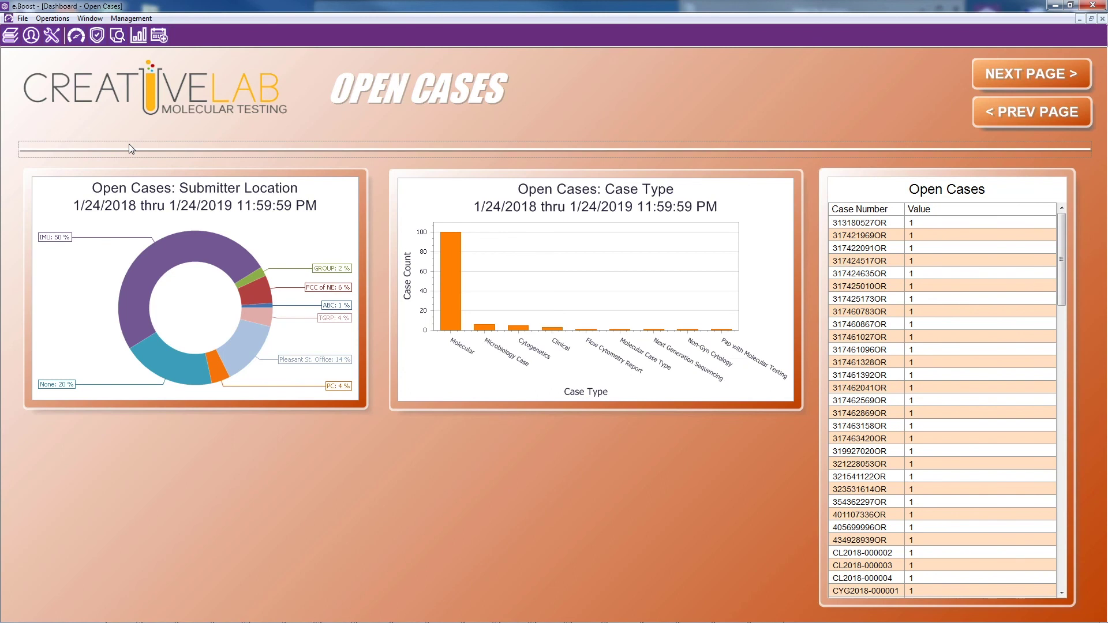
click(115, 93)
click(91, 252)
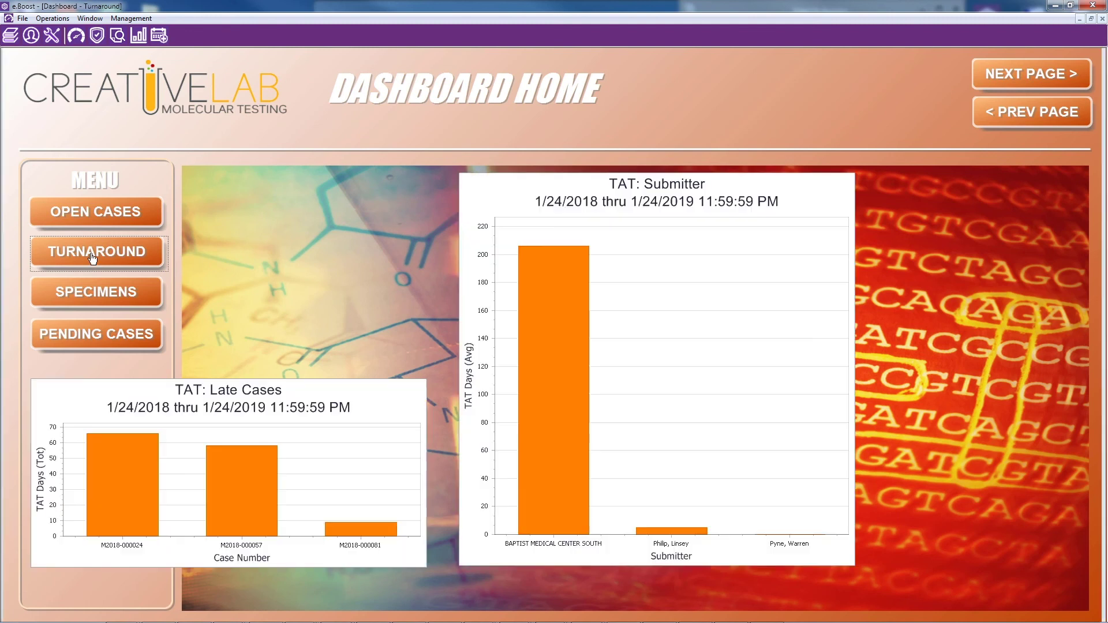
click(117, 97)
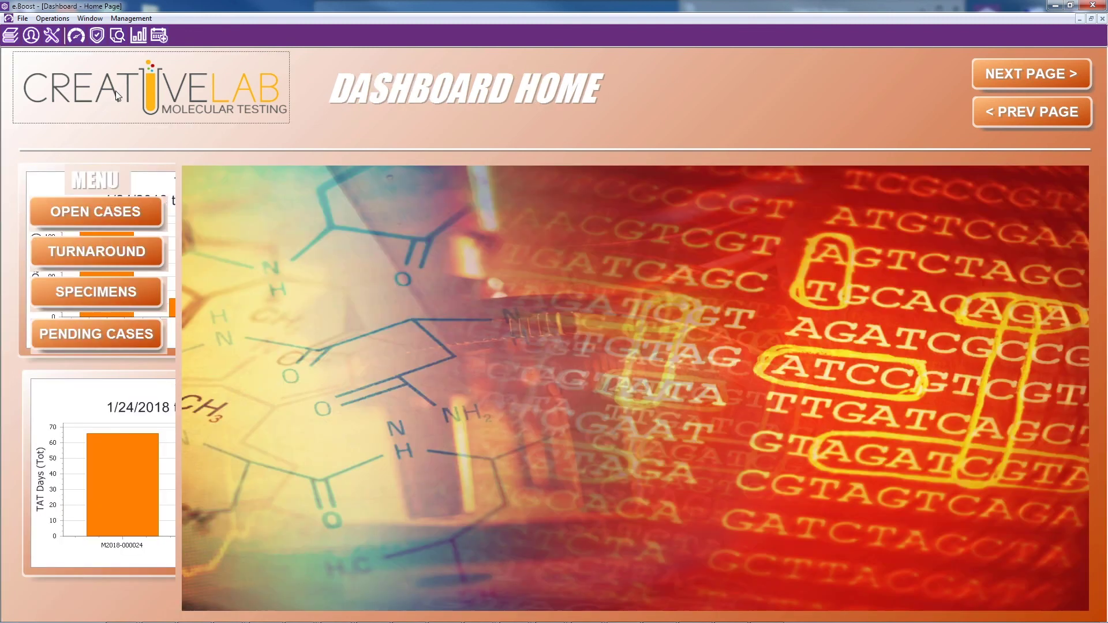
Step: View the Specimens page, return to the home page, and bring up the Pending Cases page
click(92, 292)
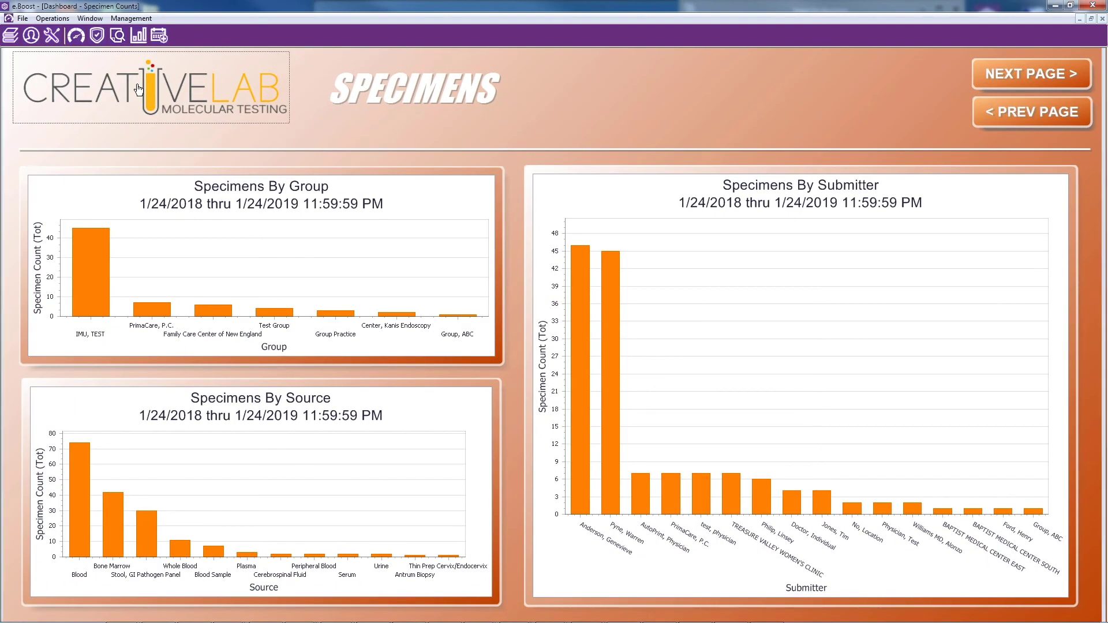
click(139, 88)
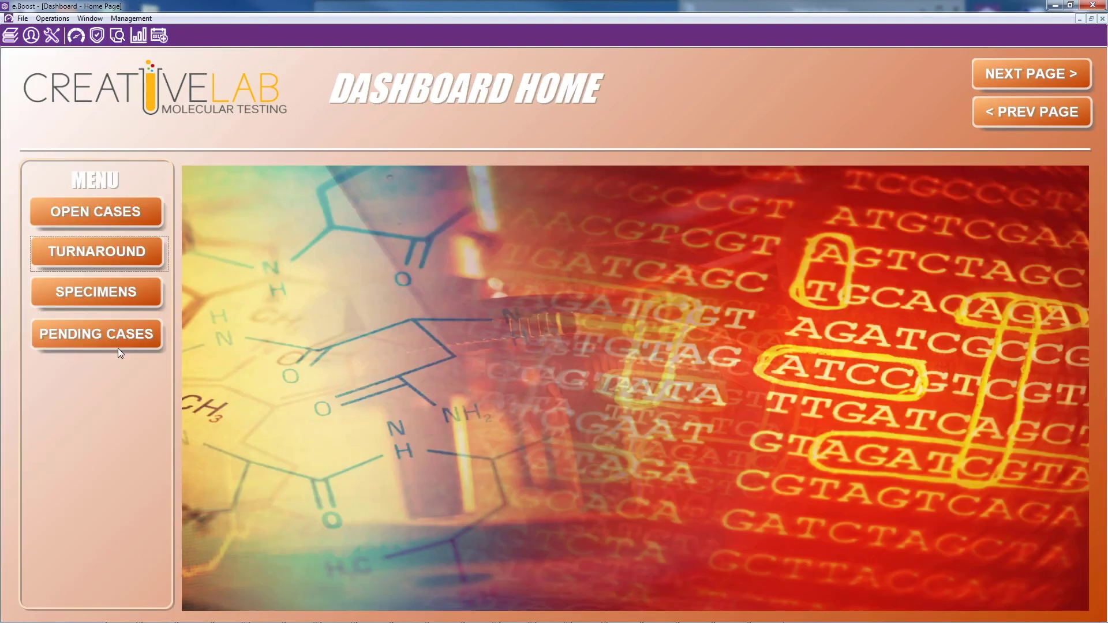
click(96, 337)
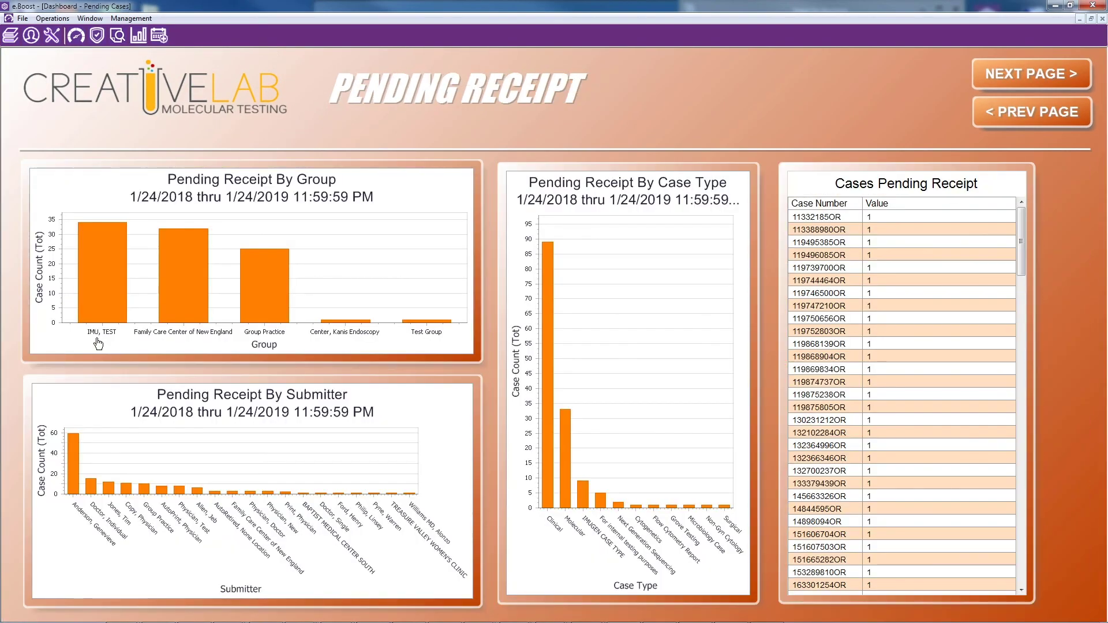